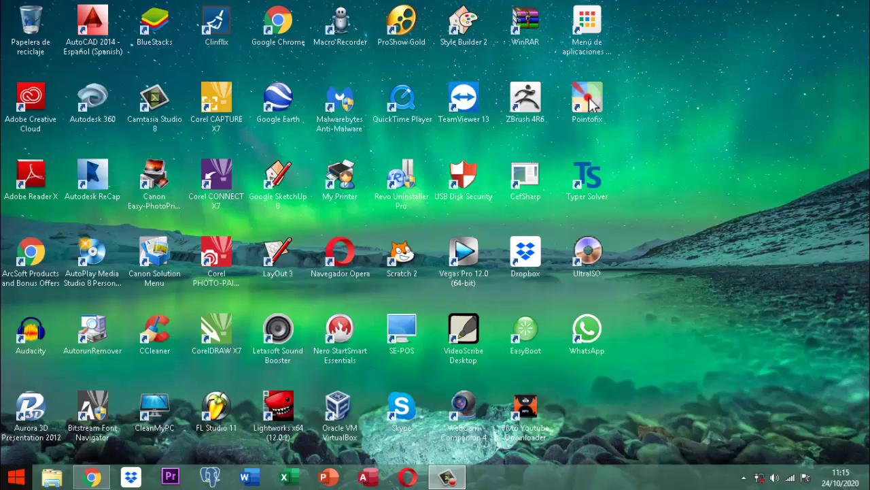
# Open the Proyecto DataMining Access database from D:, documentos 2020, proyecto DataMining, versiones Base Datos, and dismiss the Malwarebytes notification
pyautogui.click(51, 477)
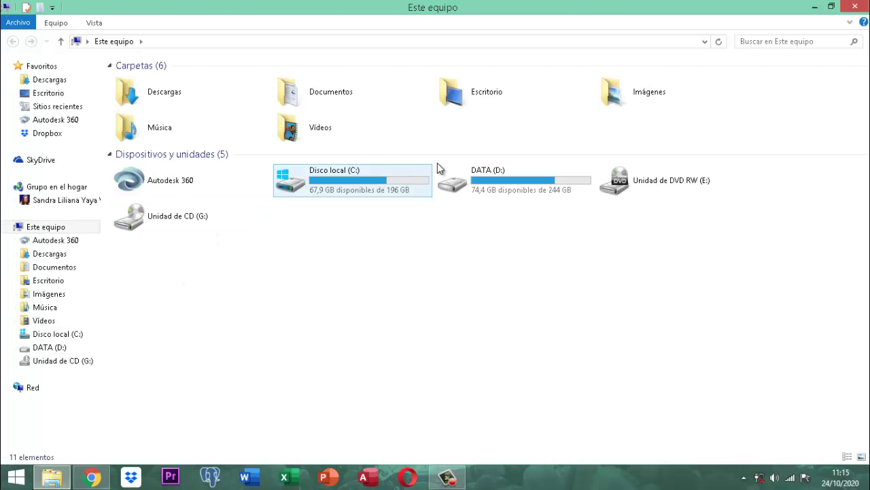
pyautogui.click(497, 176)
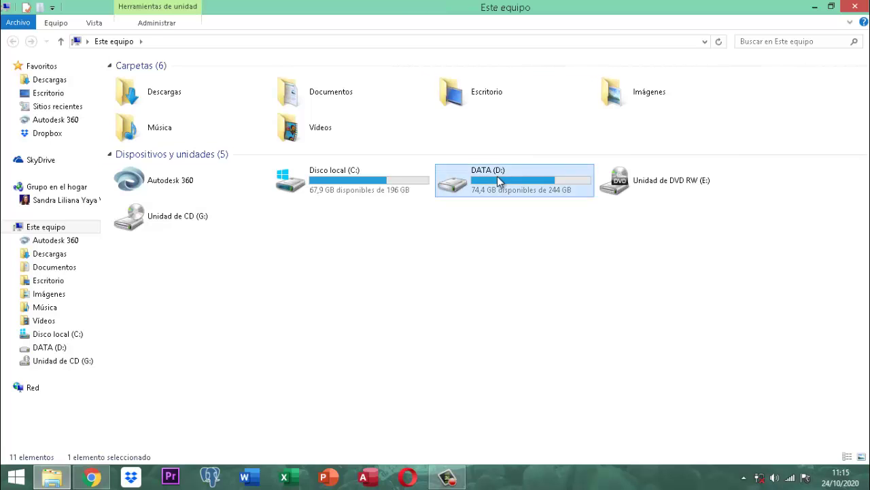
pyautogui.doubleClick(497, 176)
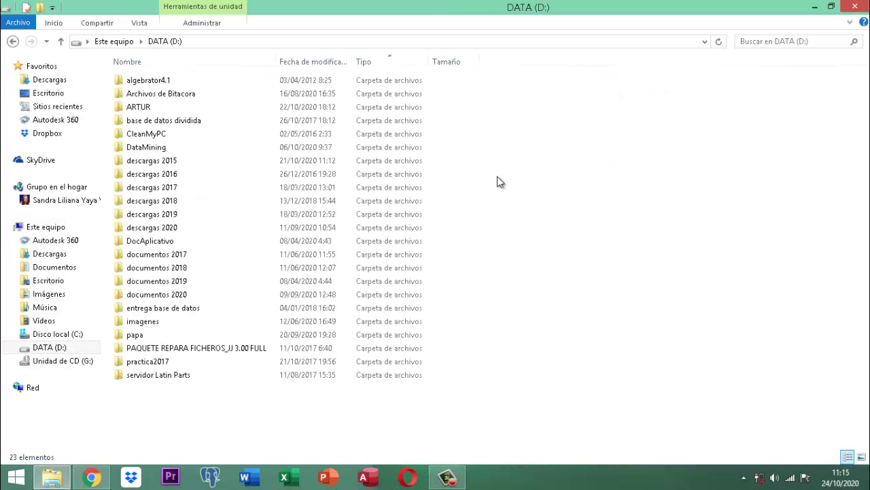
pyautogui.doubleClick(179, 294)
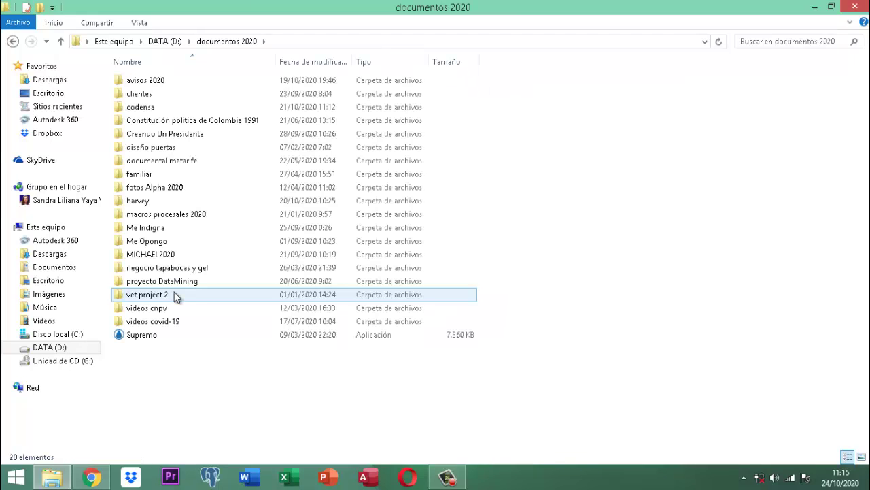
pyautogui.doubleClick(164, 283)
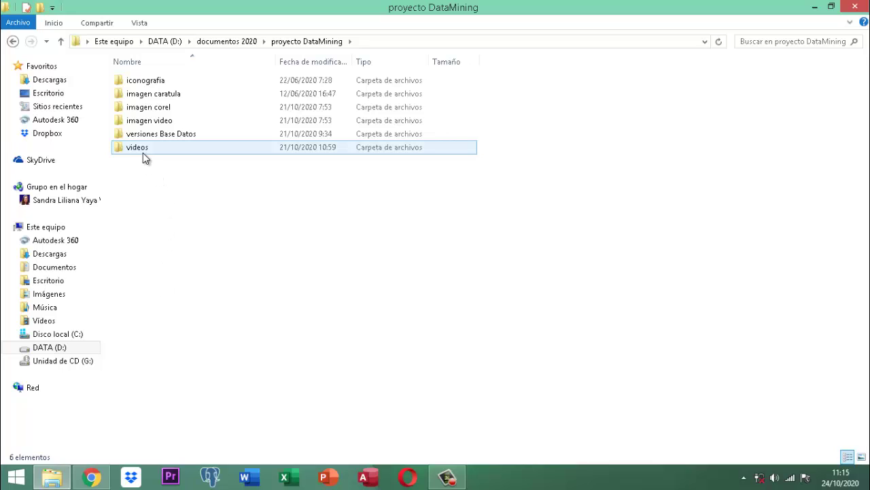
pyautogui.doubleClick(153, 134)
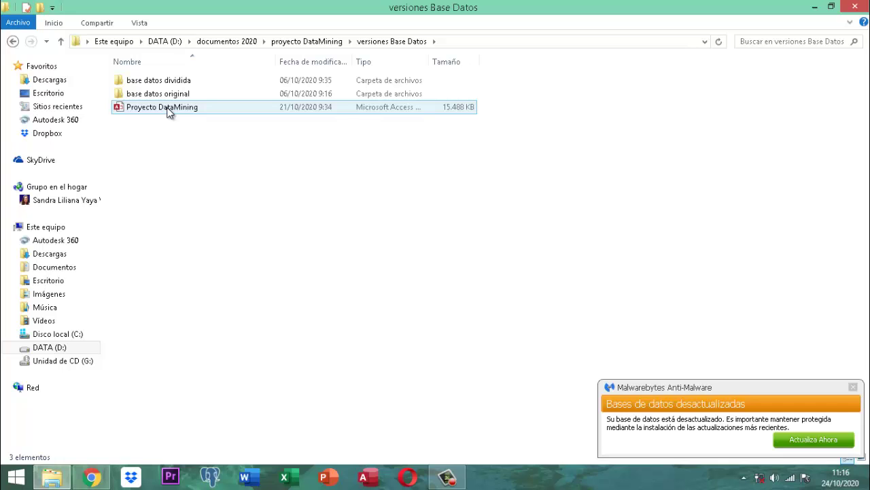
pyautogui.doubleClick(168, 111)
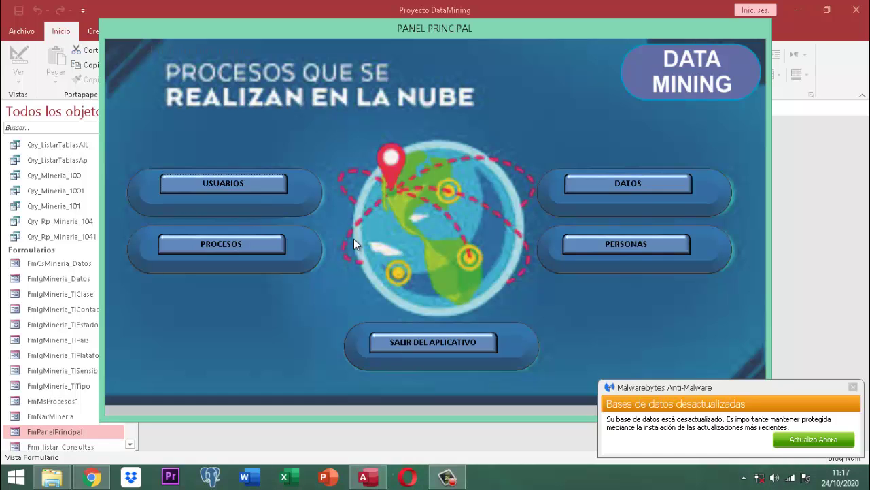
pyautogui.click(854, 389)
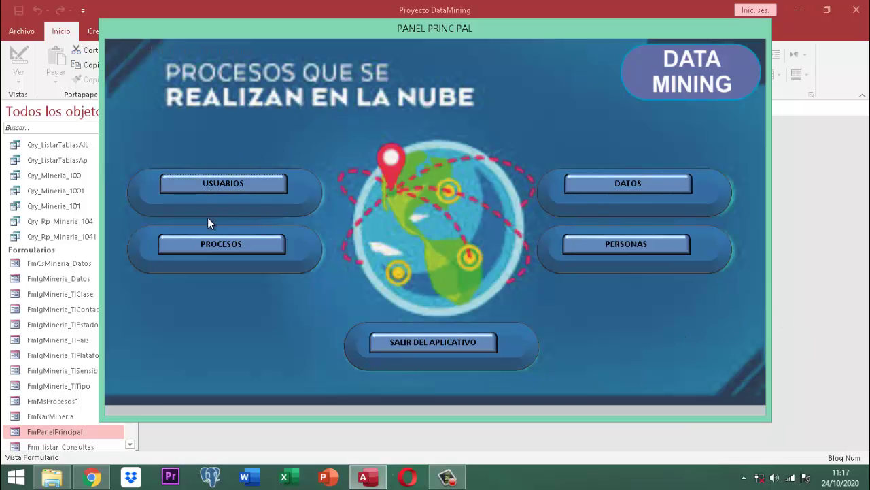
# View the OTROS PROCESOS page of the PROCESOS menu, then close that menu and the main panel form
pyautogui.click(212, 246)
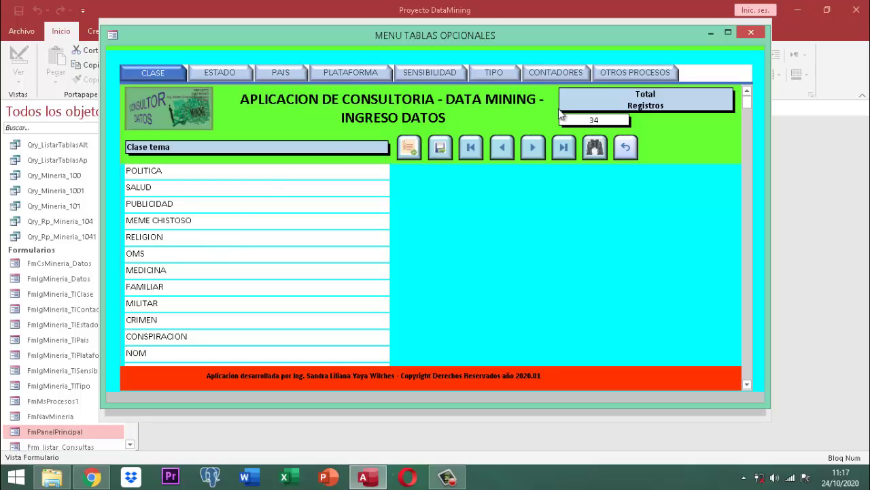
pyautogui.click(642, 72)
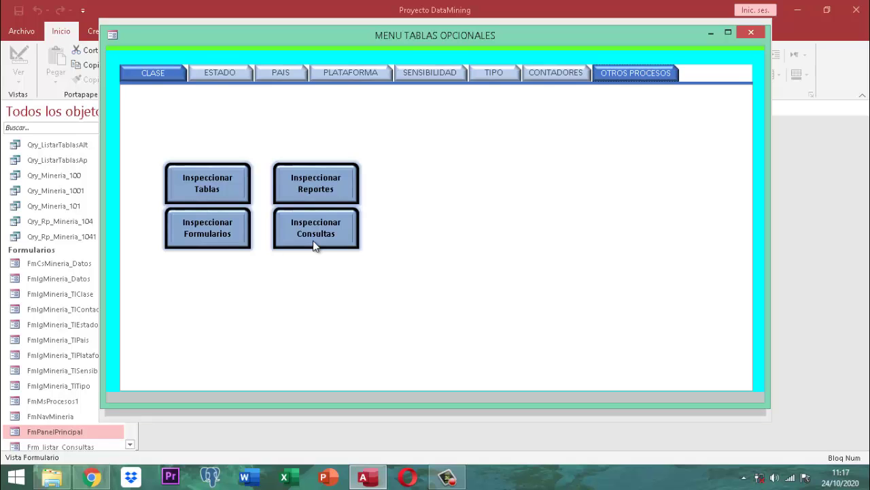
pyautogui.click(752, 34)
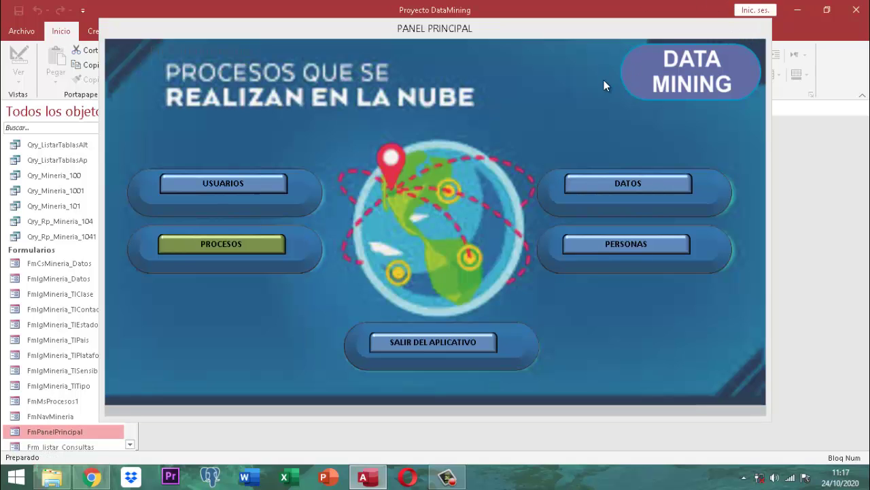
pyautogui.rightClick(504, 31)
pyautogui.click(535, 55)
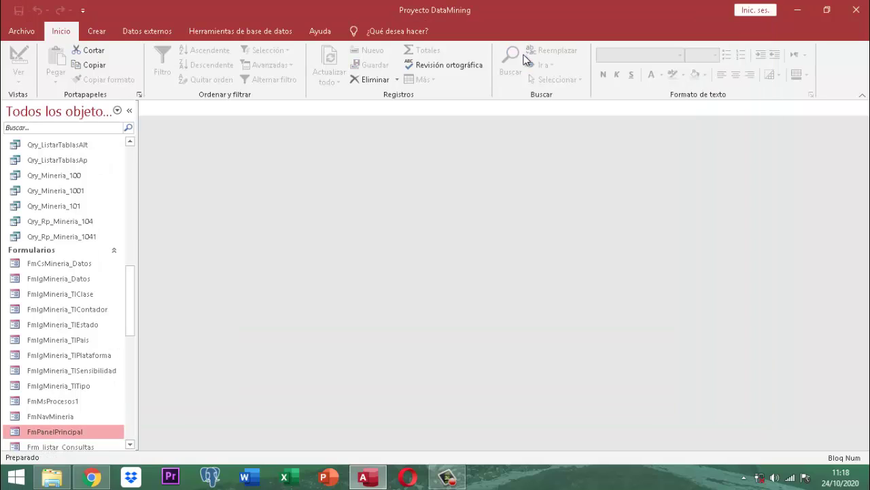
# Filter the database objects by "fmms"
pyautogui.click(64, 128)
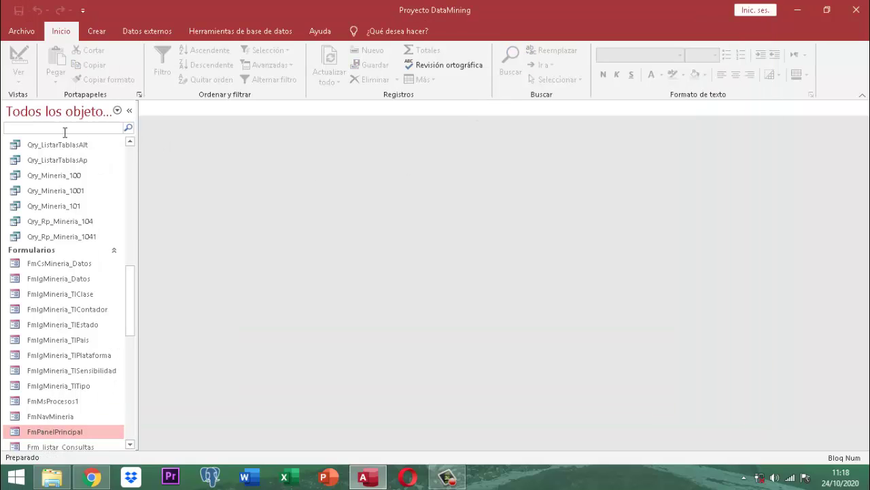
pyautogui.write('s')
pyautogui.press('BackSpace')
pyautogui.write('f')
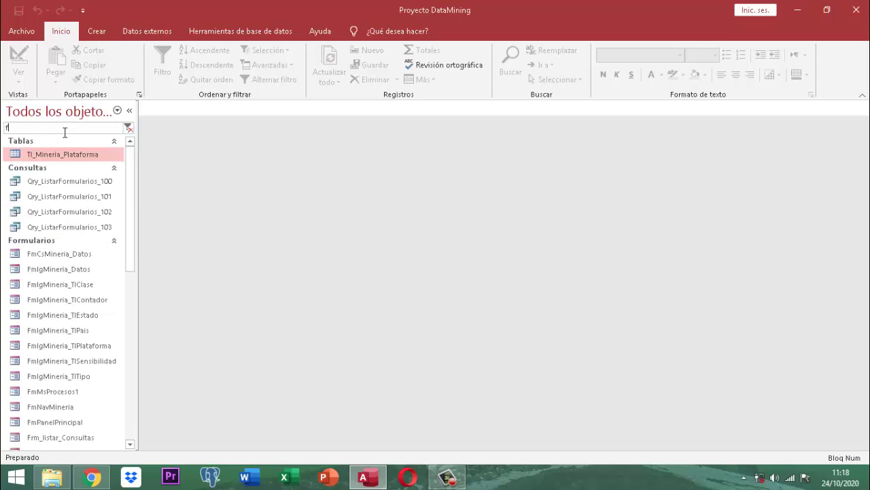
pyautogui.write('mms')
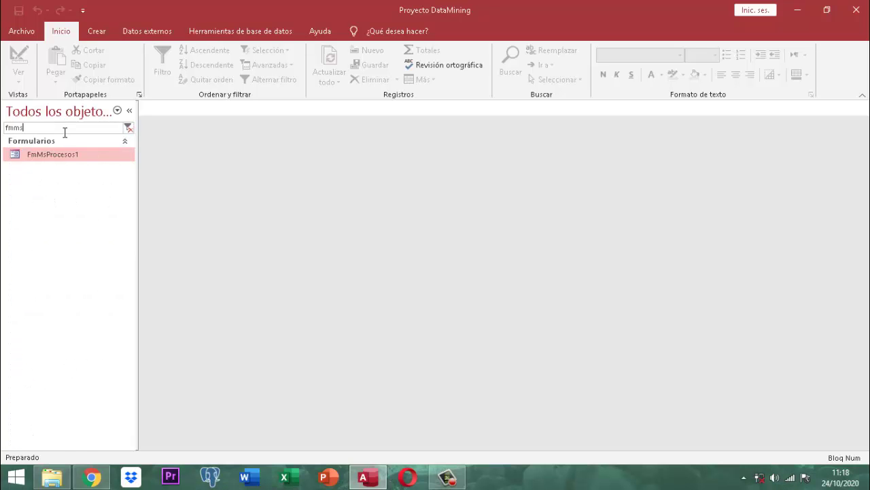
# Open the FmMsProcesos1 form in Design view and show the properties of its Inspeccionar Consultas button
pyautogui.click(66, 155)
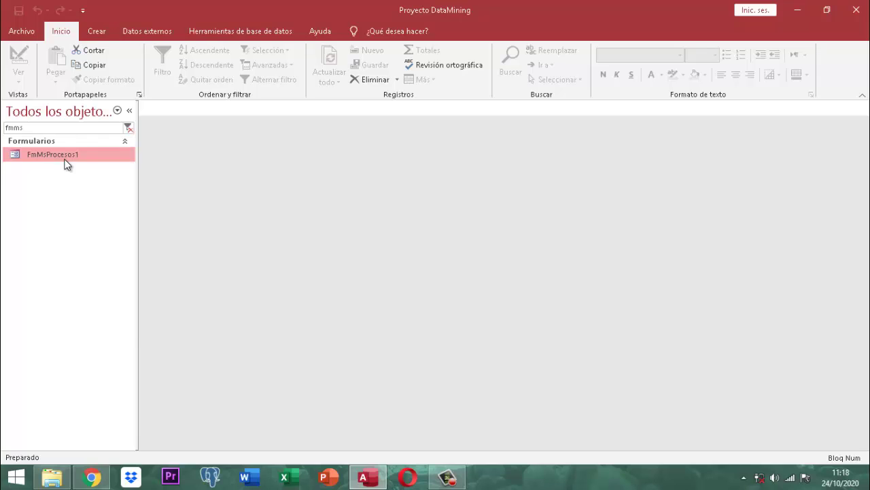
pyautogui.rightClick(65, 157)
pyautogui.click(82, 197)
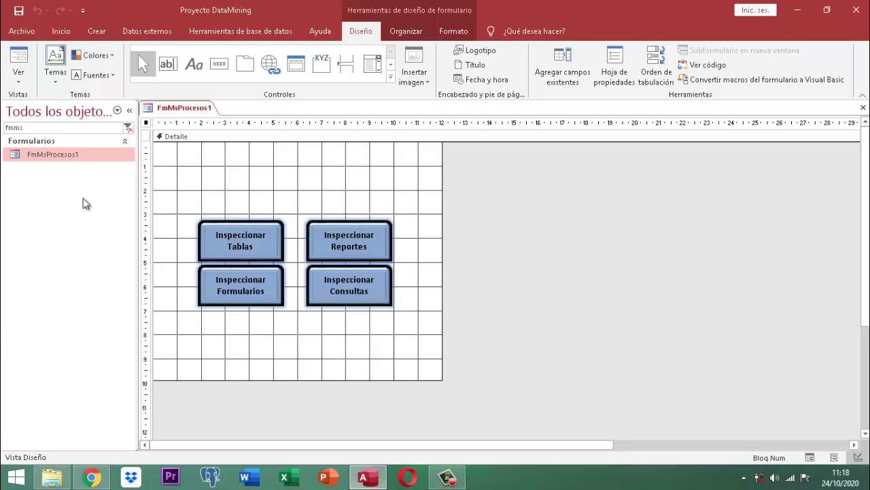
pyautogui.click(372, 292)
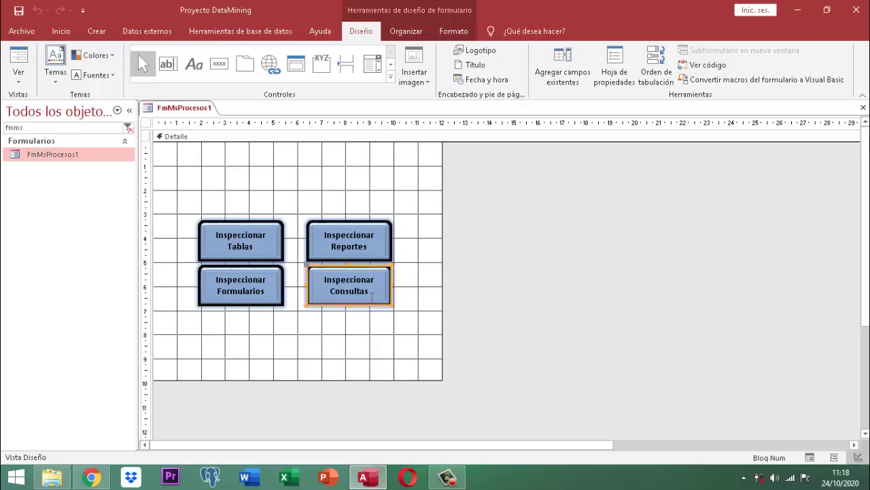
pyautogui.click(614, 70)
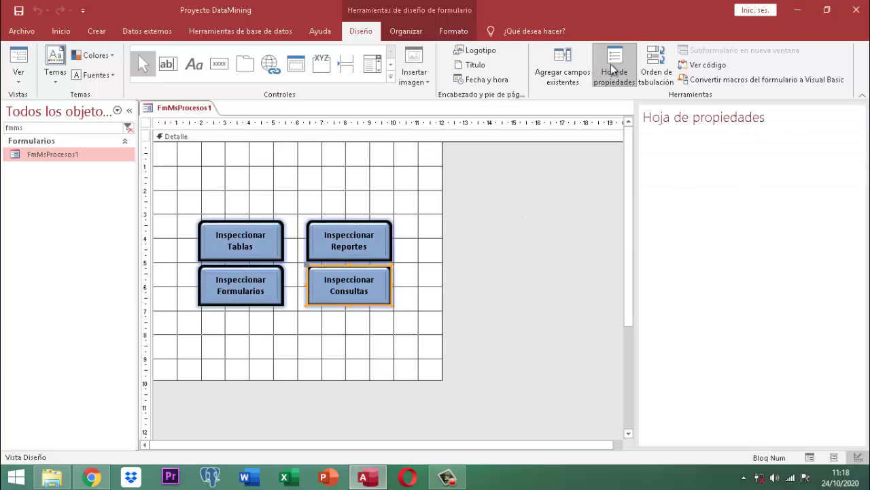
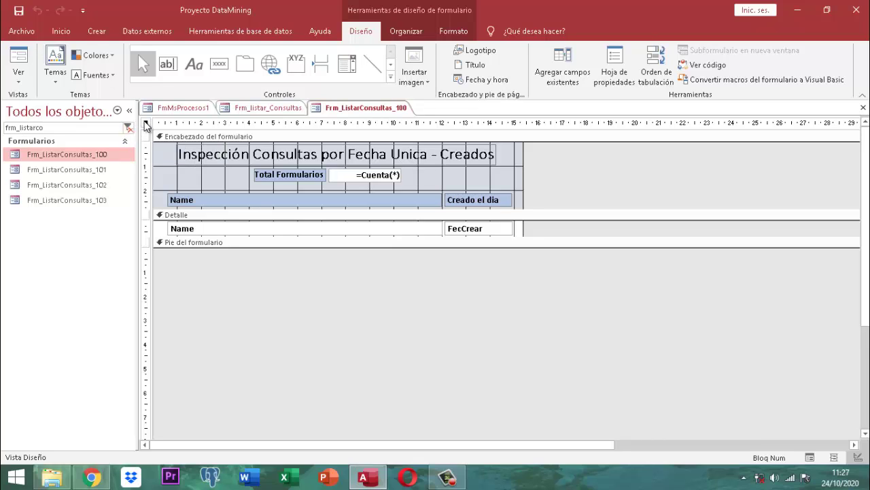
# Examine the data properties and record source of the Frm_ListarConsultas_100 form, then close its property sheet and the form
pyautogui.click(145, 123)
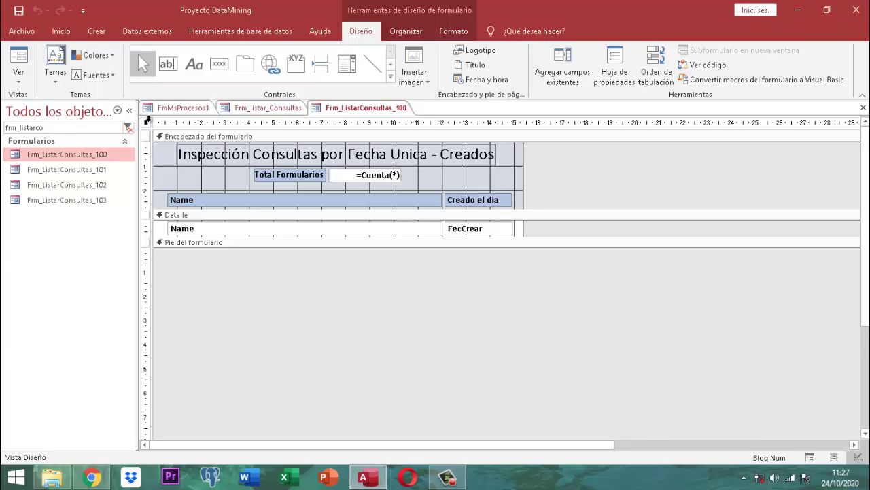
pyautogui.click(619, 71)
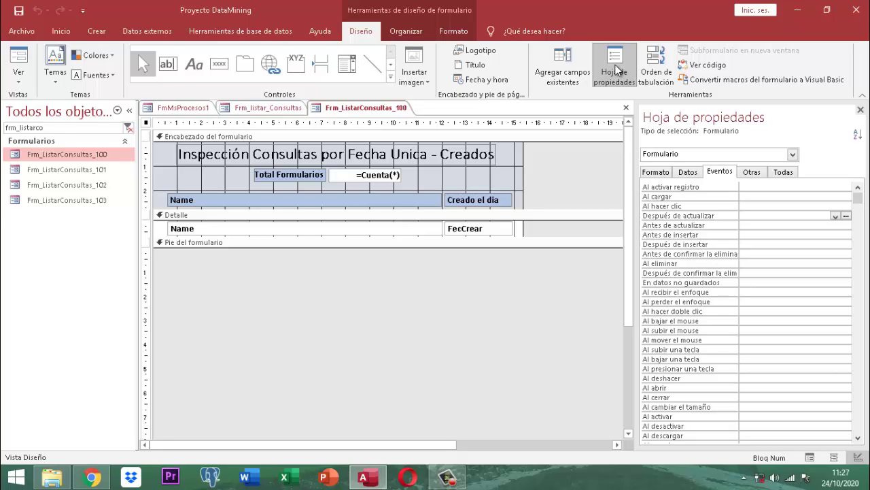
pyautogui.click(687, 174)
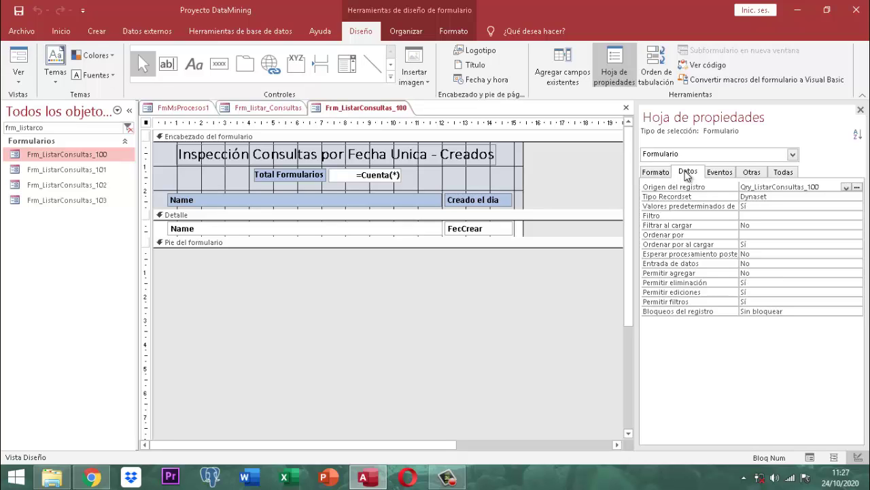
pyautogui.click(860, 110)
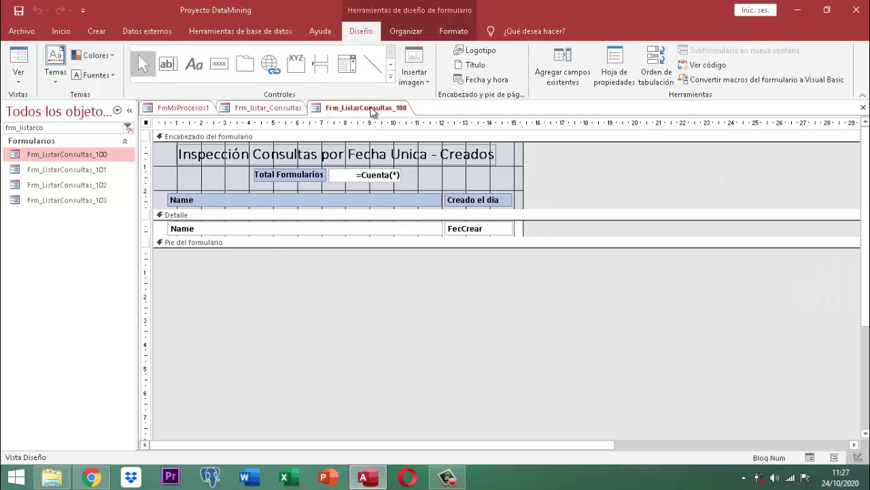
pyautogui.rightClick(373, 112)
pyautogui.click(393, 127)
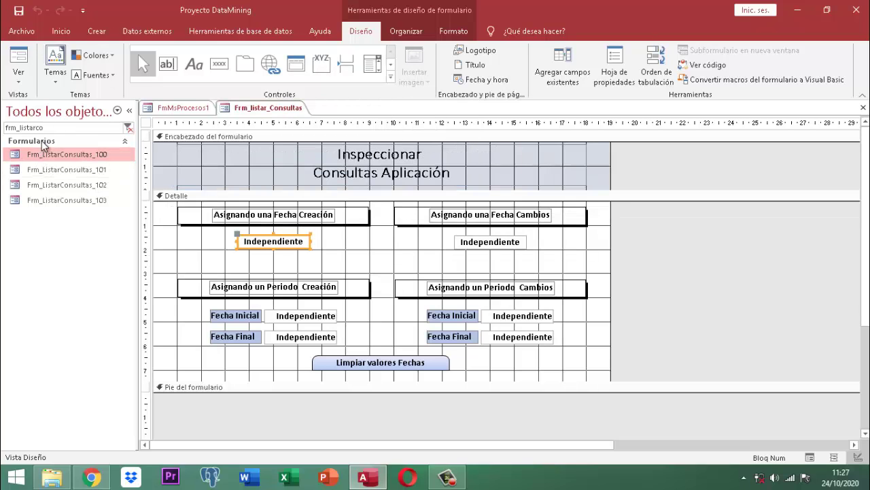
# Replace the database object filter with "qry_listarco"
pyautogui.moveTo(44, 128); pyautogui.dragTo(2, 130)
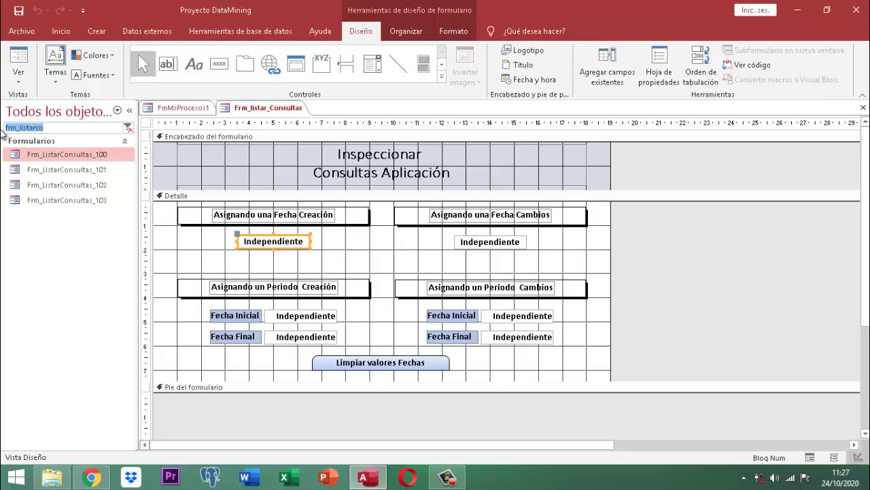
pyautogui.write('qry')
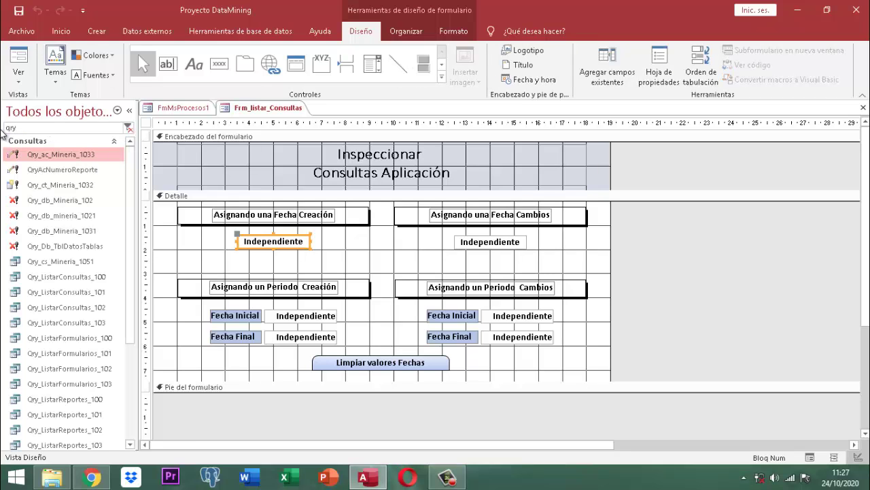
pyautogui.write('_listarco')
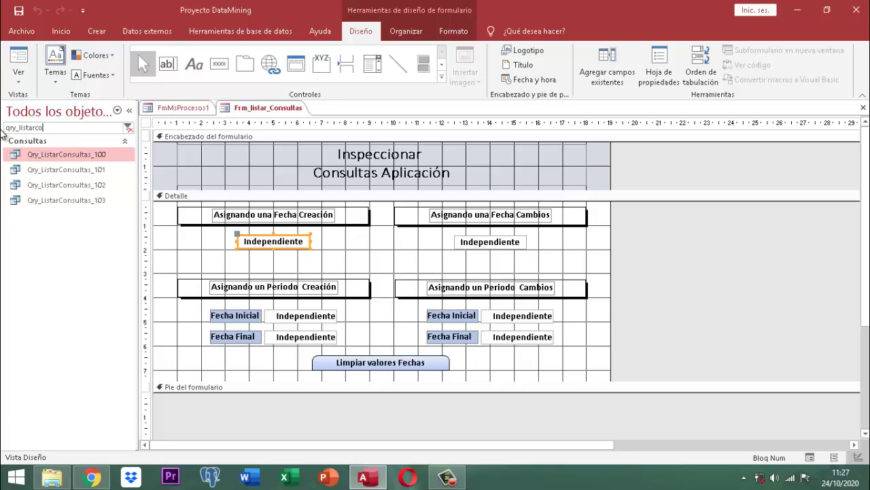
# Open the Qry_ListarConsultas_100 query in Design view and enlarge the area showing its source table
pyautogui.click(66, 159)
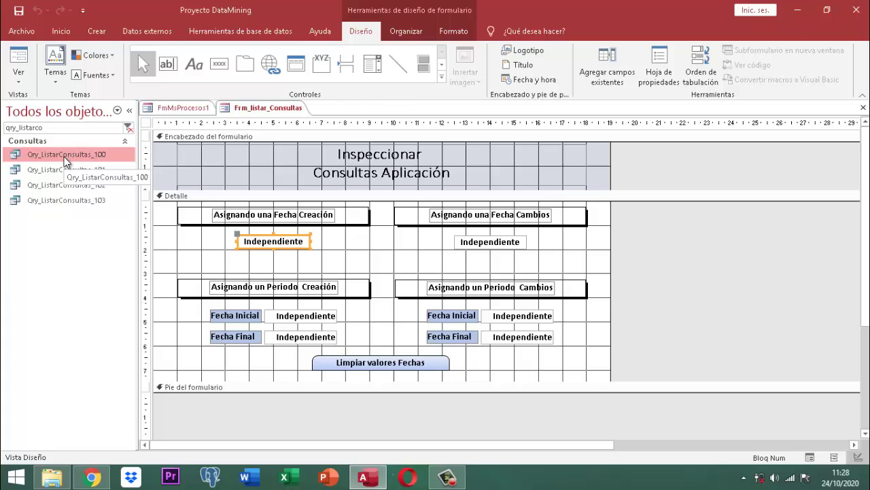
pyautogui.rightClick(66, 160)
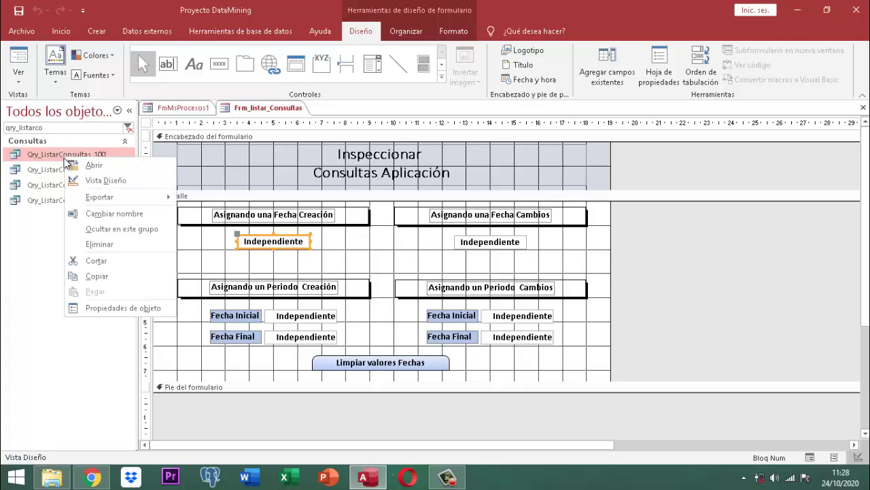
pyautogui.click(113, 181)
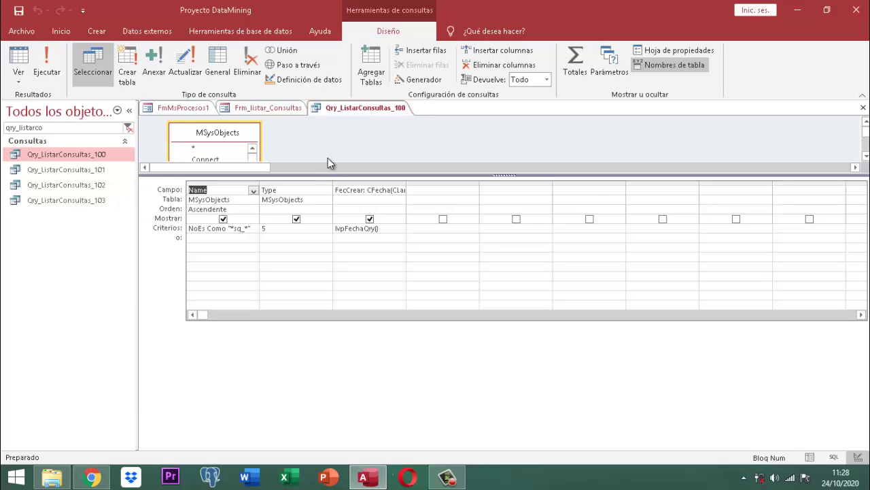
pyautogui.moveTo(336, 174); pyautogui.dragTo(338, 284)
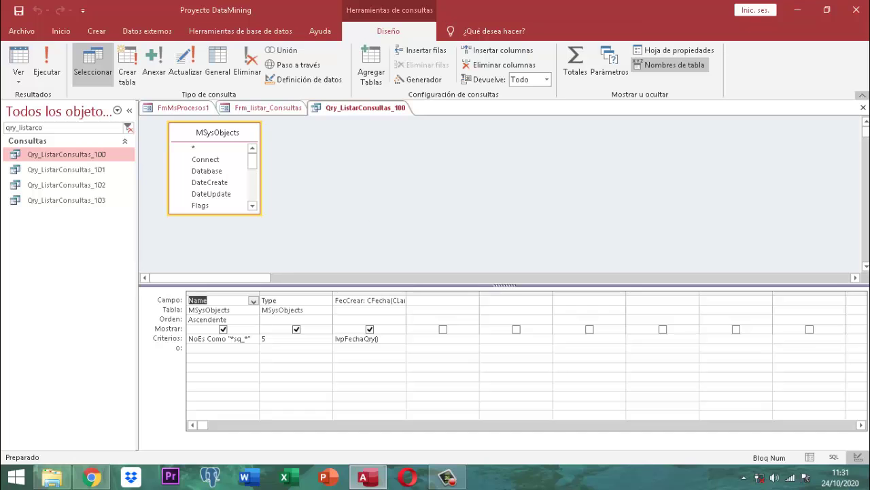
# Minimize the Access and file explorer windows and launch Pointofix from the desktop
pyautogui.click(794, 15)
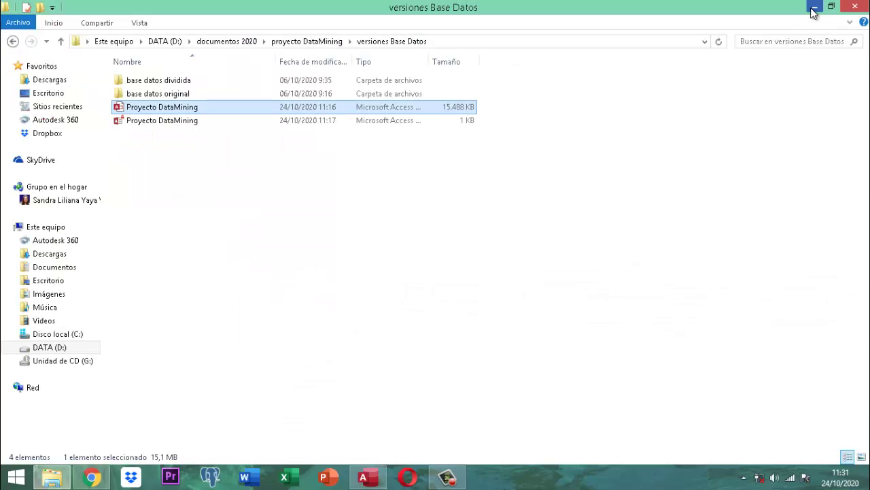
pyautogui.click(813, 10)
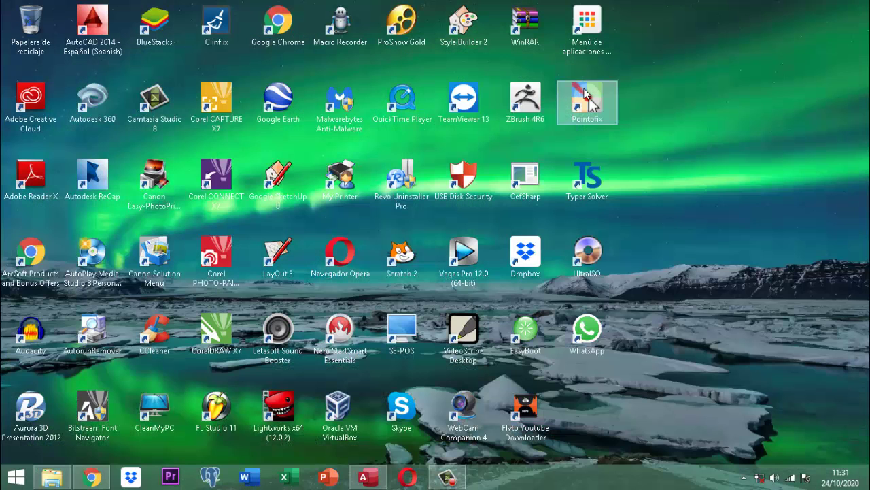
pyautogui.doubleClick(587, 95)
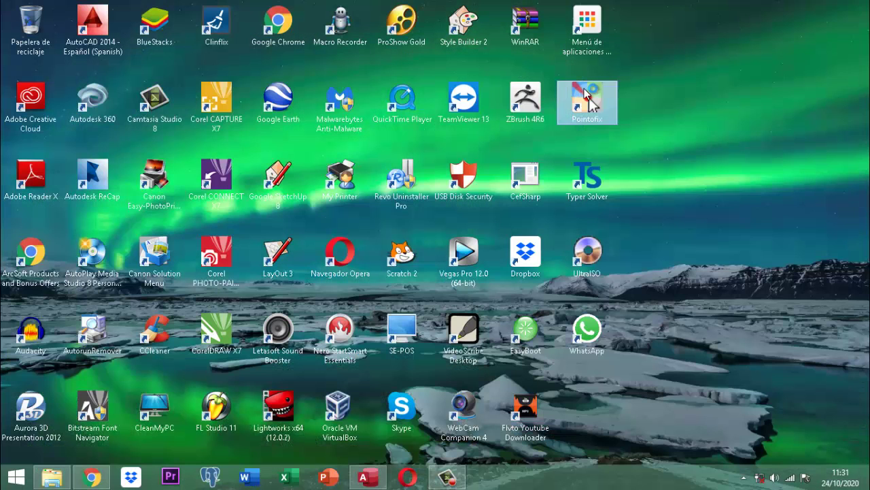
# Move the Pointofix window away from the screen corner and switch back to the Access query design
pyautogui.click(842, 28)
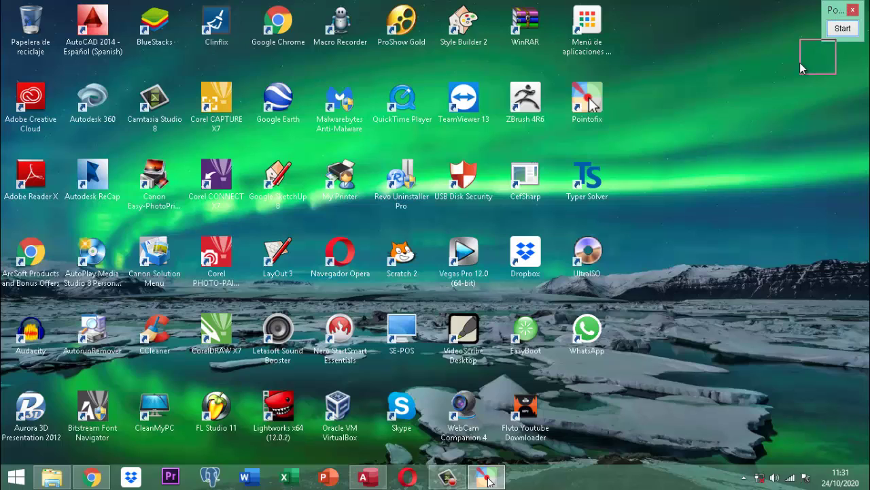
pyautogui.moveTo(760, 116); pyautogui.dragTo(760, 116)
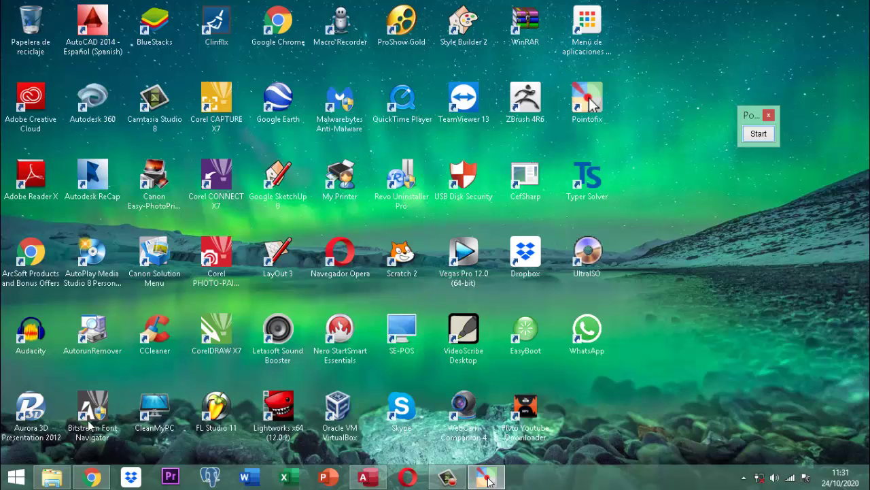
pyautogui.click(373, 479)
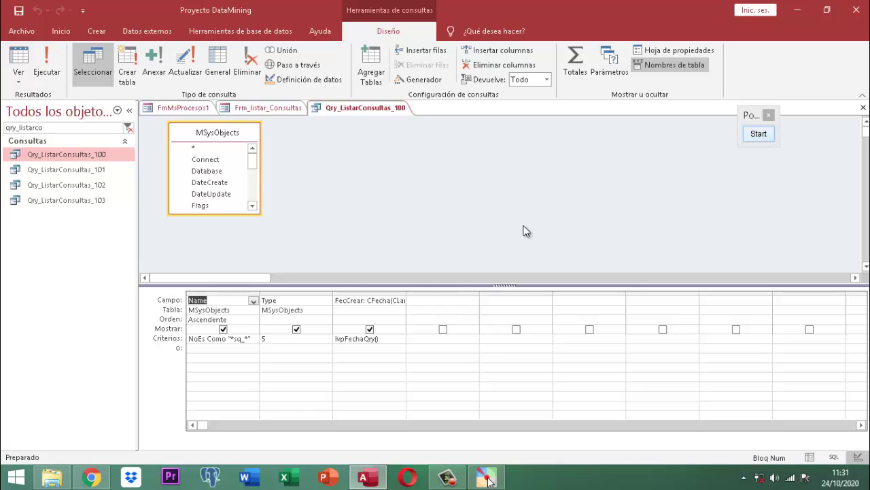
# Widen the Name and FecCrear columns in the Qry_ListarConsultas_100 design grid to fit their full expressions
pyautogui.moveTo(260, 293); pyautogui.dragTo(366, 293)
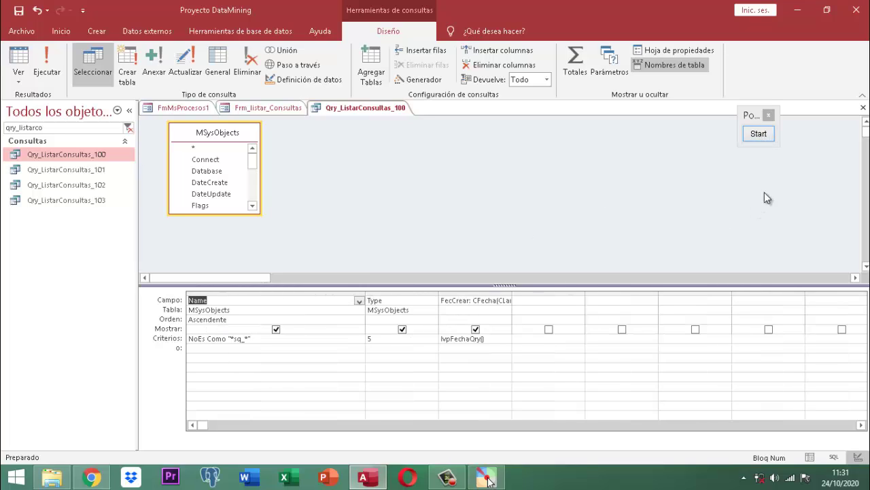
pyautogui.click(512, 293)
pyautogui.moveTo(583, 294); pyautogui.dragTo(618, 293)
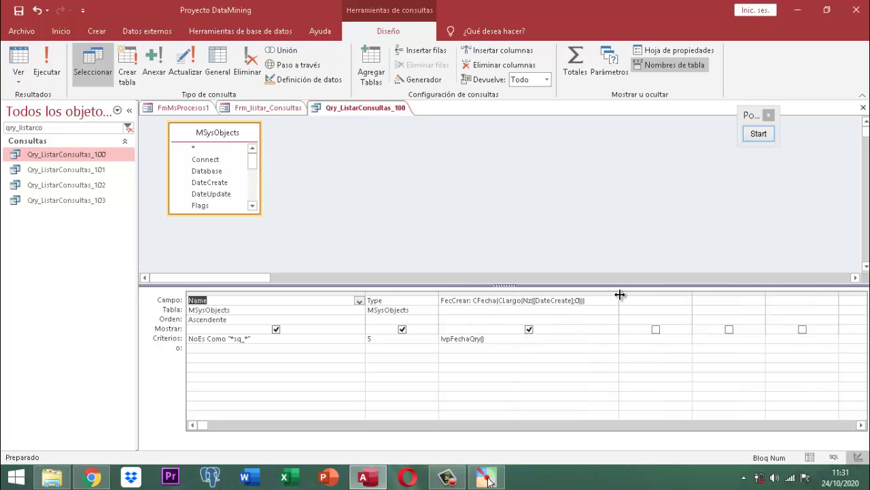
# Magnify the design grid with Pointofix, examine the Name, Type and FecCrear fields and their criteria, and end the annotation mode
pyautogui.click(759, 135)
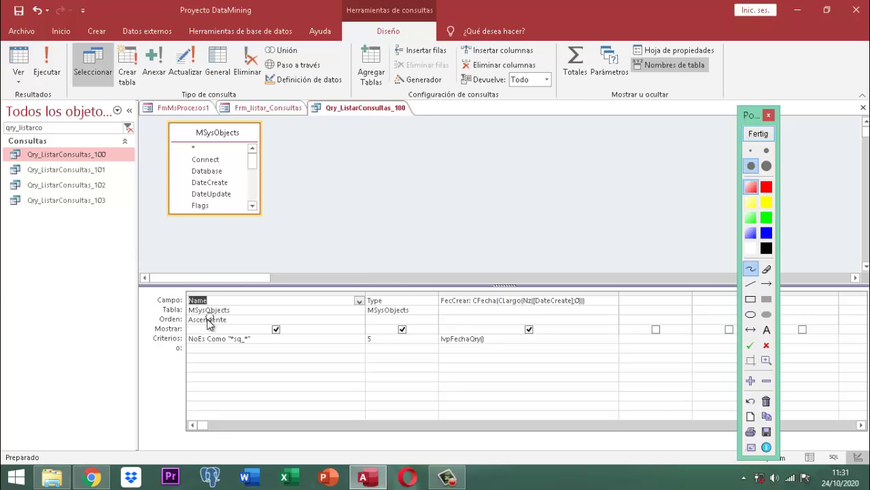
pyautogui.scroll(2, 214, 338)
pyautogui.scroll(1, 191, 439)
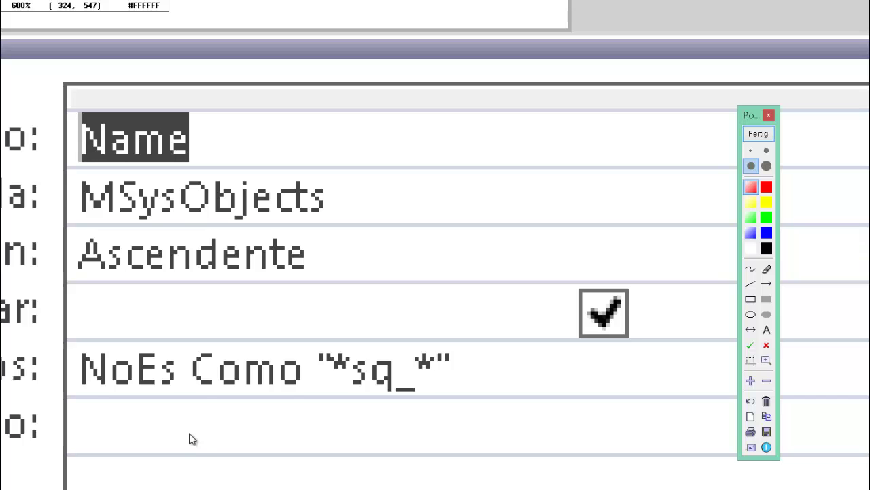
pyautogui.moveTo(204, 414); pyautogui.dragTo(198, 392)
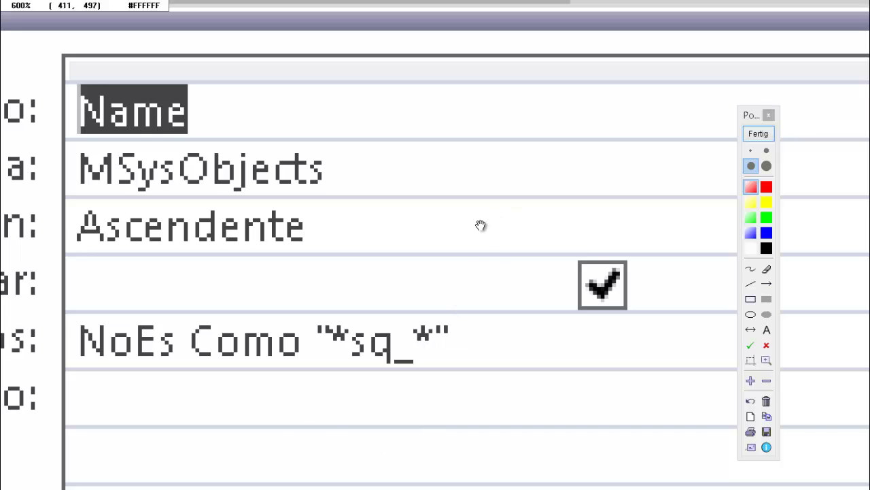
pyautogui.moveTo(481, 225); pyautogui.dragTo(4, 240)
pyautogui.moveTo(518, 211); pyautogui.dragTo(147, 199)
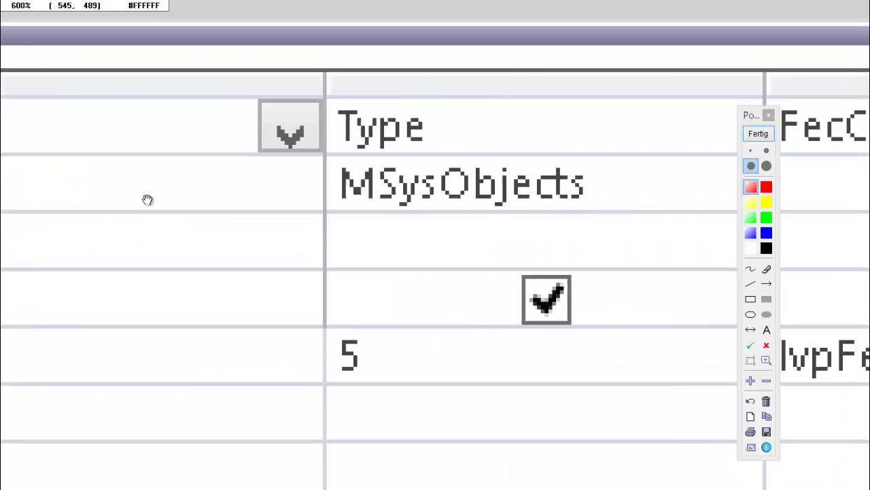
pyautogui.moveTo(620, 202); pyautogui.dragTo(96, 207)
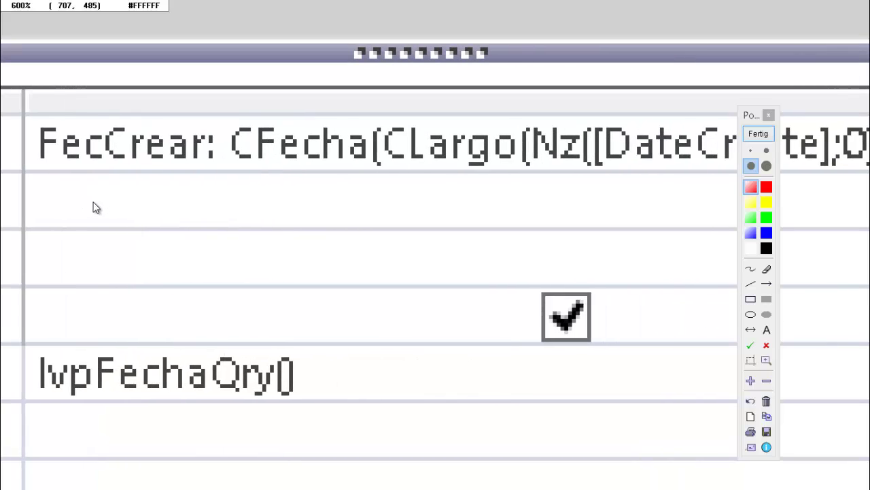
pyautogui.moveTo(342, 210); pyautogui.dragTo(120, 214)
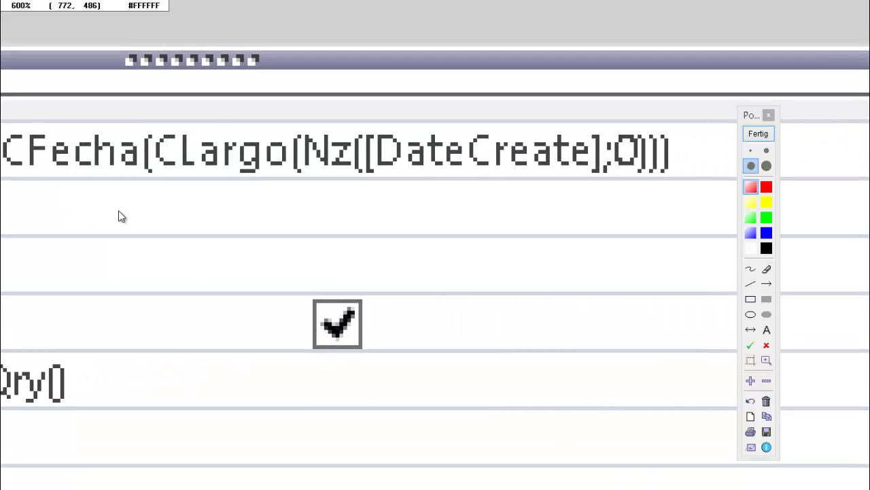
pyautogui.scroll(-2, 29, 174)
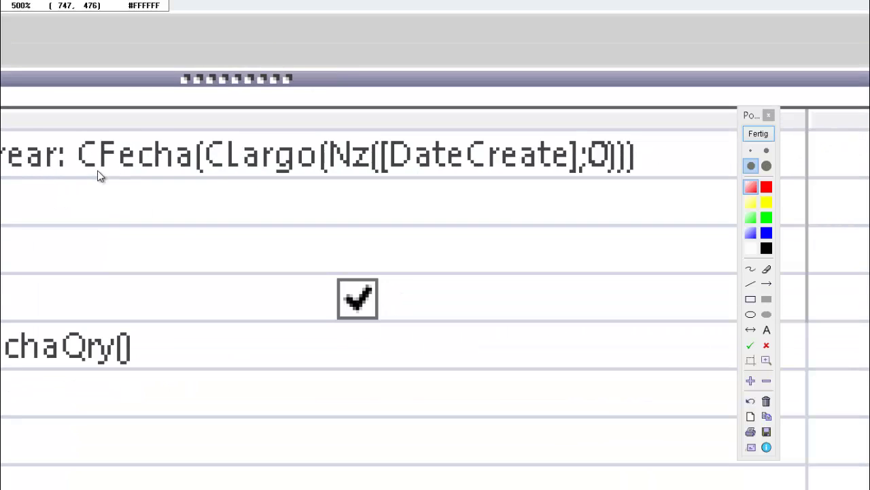
pyautogui.moveTo(163, 202); pyautogui.dragTo(255, 199)
pyautogui.scroll(-1, 255, 199)
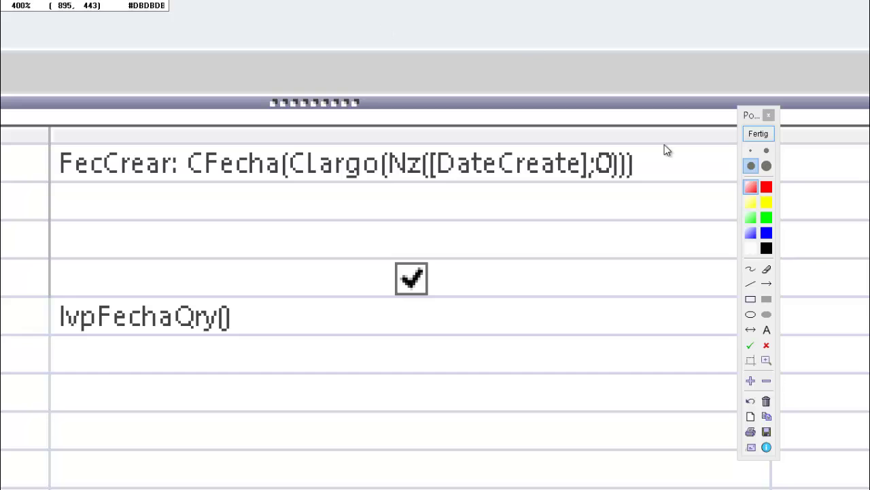
pyautogui.click(758, 134)
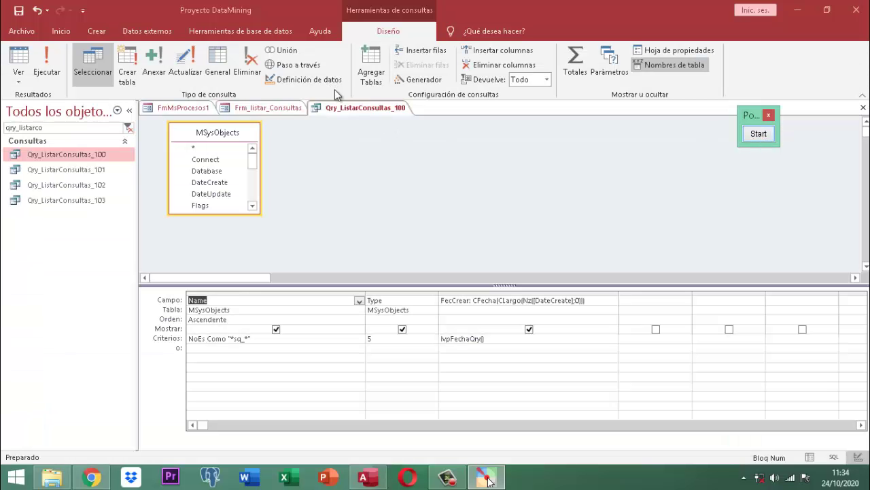
# Save and close the Qry_ListarConsultas_100 query
pyautogui.rightClick(373, 107)
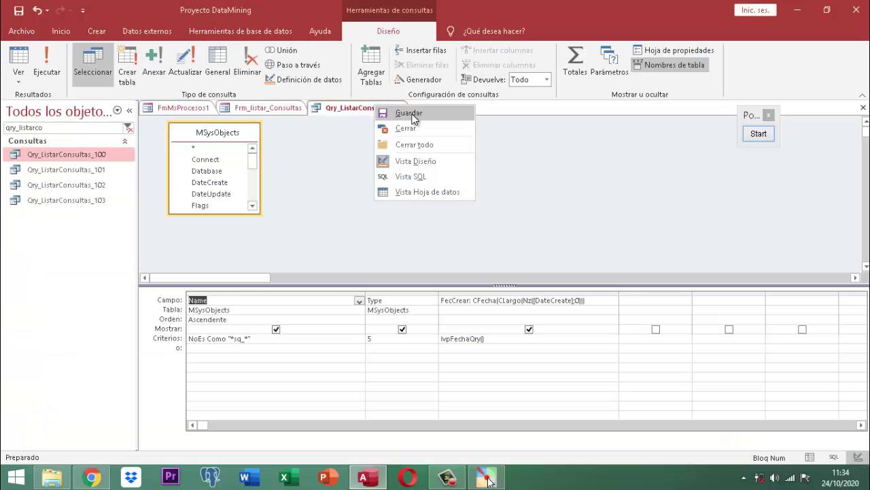
pyautogui.click(411, 114)
pyautogui.rightClick(362, 110)
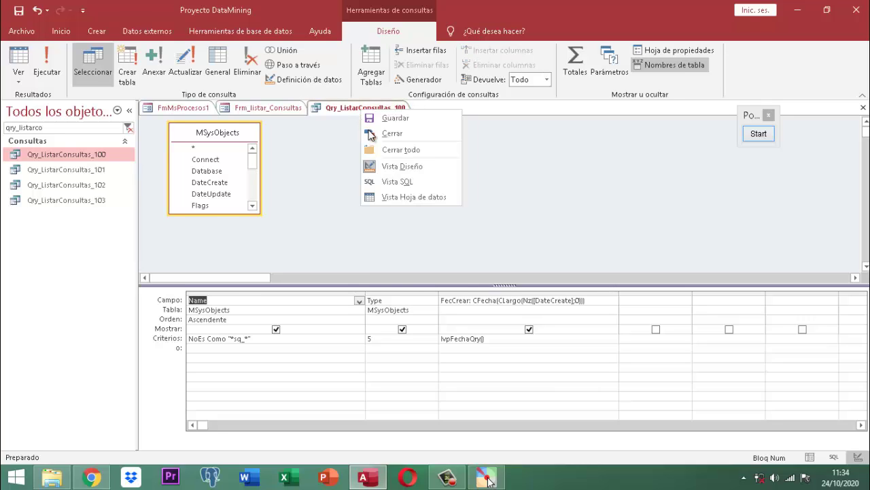
pyautogui.click(387, 133)
# Open Qry_ListarConsultas_101 in Design view and widen its Name and FecCrear columns to fit their contents
pyautogui.rightClick(86, 171)
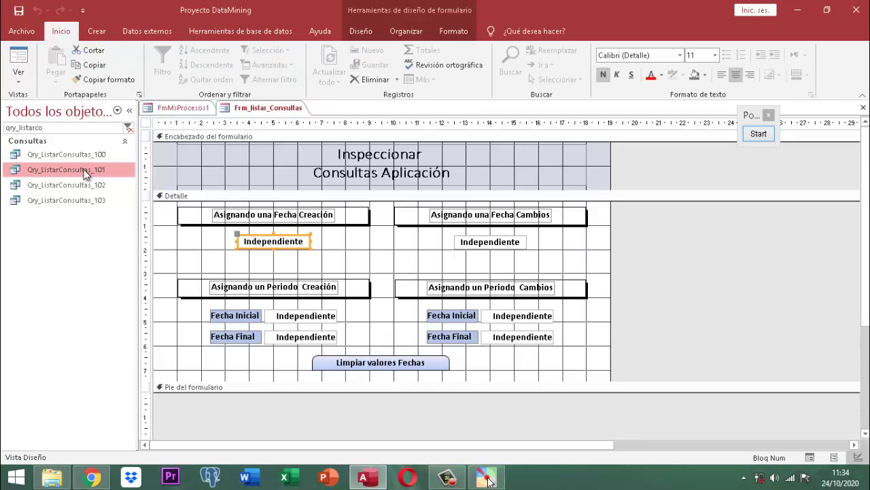
pyautogui.click(114, 194)
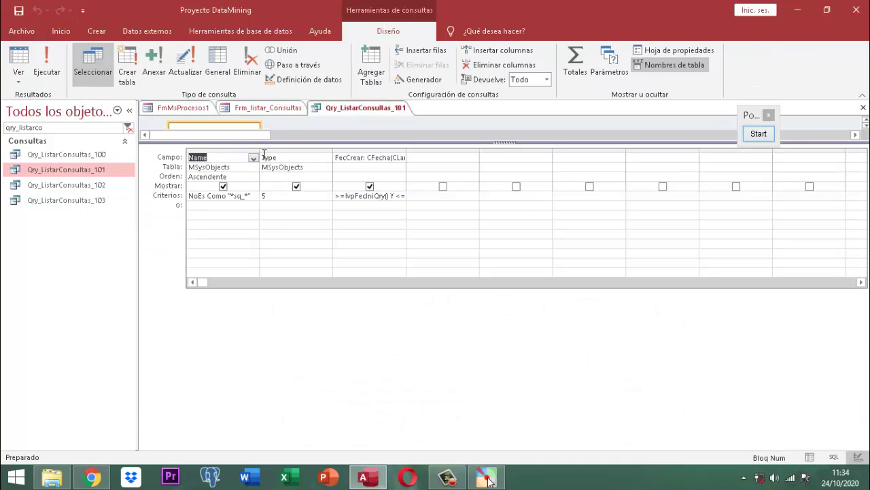
pyautogui.moveTo(261, 149); pyautogui.dragTo(341, 151)
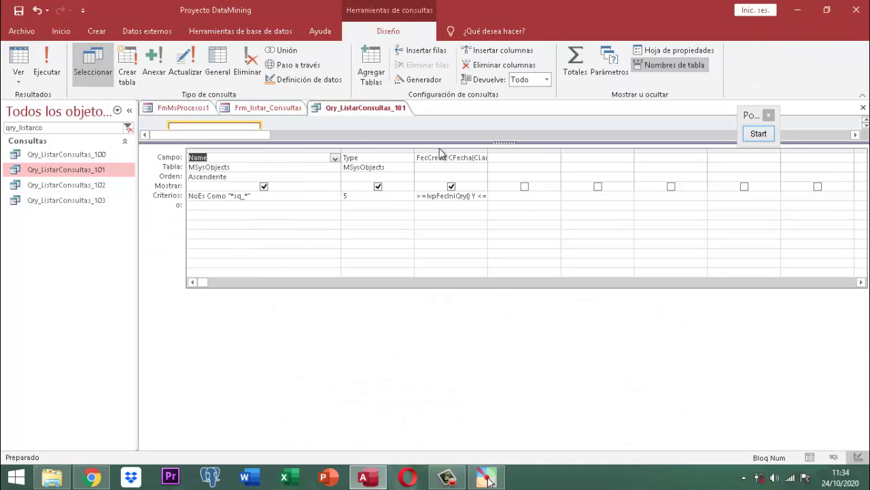
pyautogui.moveTo(487, 152); pyautogui.dragTo(590, 156)
# Magnify the Qry_ListarConsultas_101 grid with Pointofix and examine the FecCrear expression and its date range criteria, then end the annotation mode
pyautogui.click(759, 134)
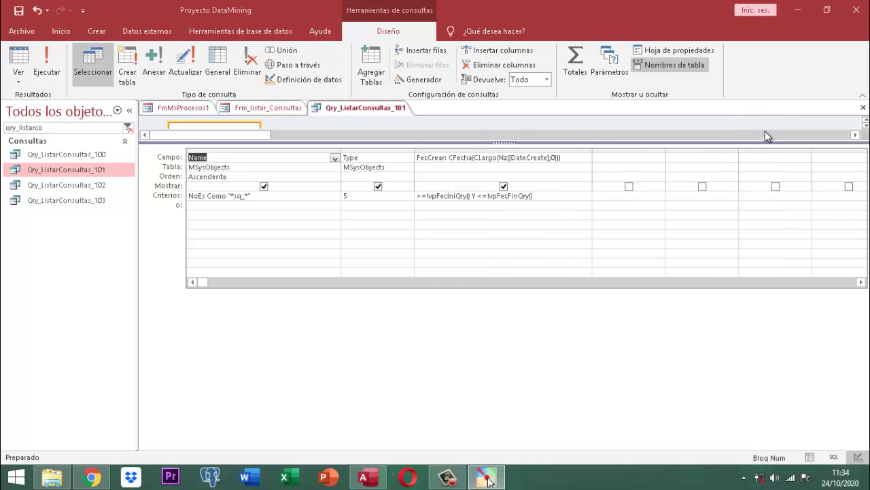
pyautogui.moveTo(188, 210); pyautogui.dragTo(456, 311)
pyautogui.moveTo(311, 317); pyautogui.dragTo(2, 216)
pyautogui.scroll(-1, 378, 247)
pyautogui.moveTo(437, 225); pyautogui.dragTo(258, 264)
pyautogui.moveTo(564, 258); pyautogui.dragTo(383, 281)
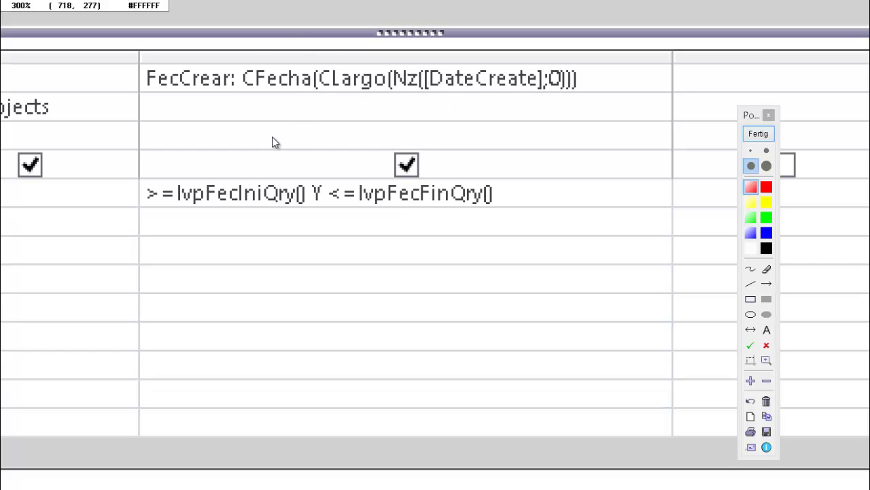
pyautogui.scroll(1, 272, 136)
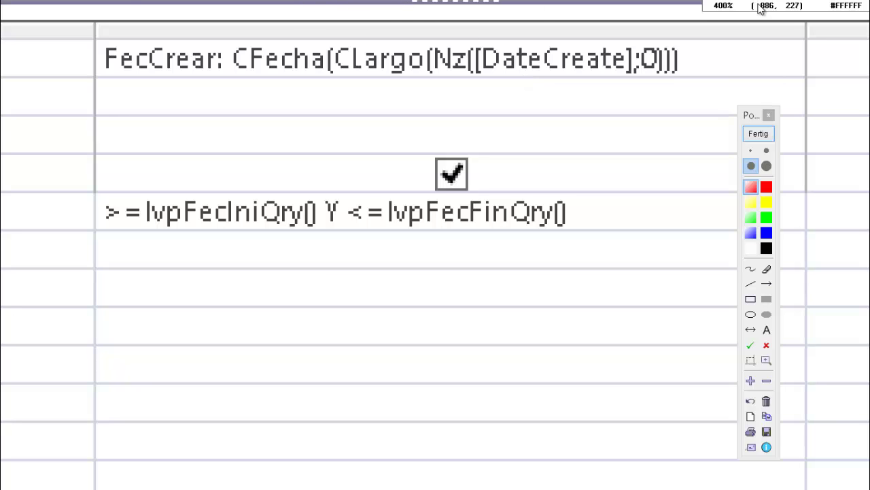
pyautogui.click(756, 135)
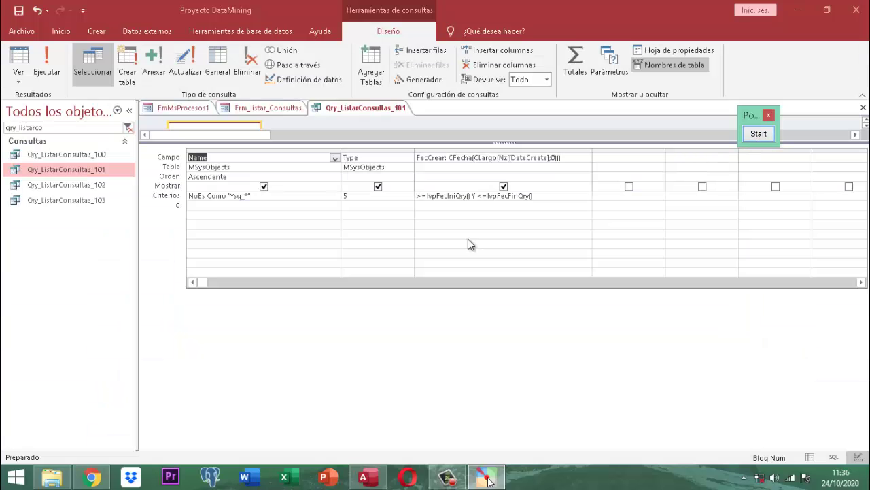
# Save and close the Qry_ListarConsultas_101 query
pyautogui.rightClick(359, 111)
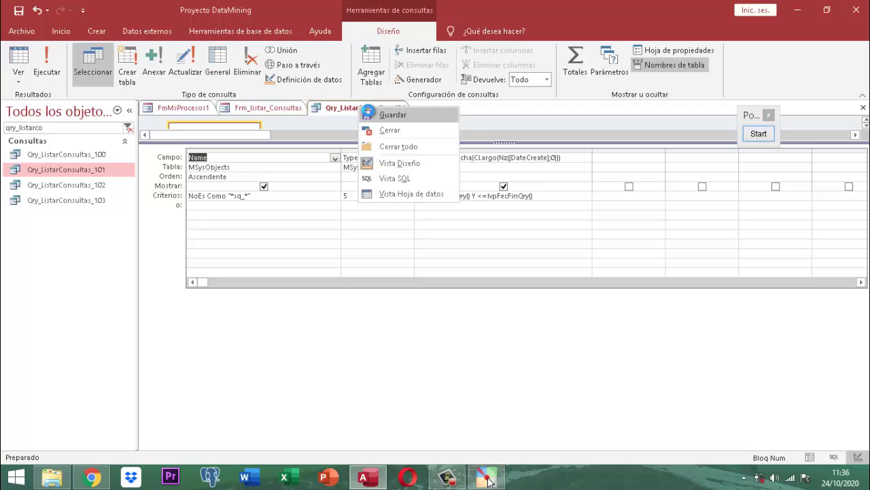
pyautogui.click(367, 111)
pyautogui.rightClick(371, 114)
pyautogui.click(403, 134)
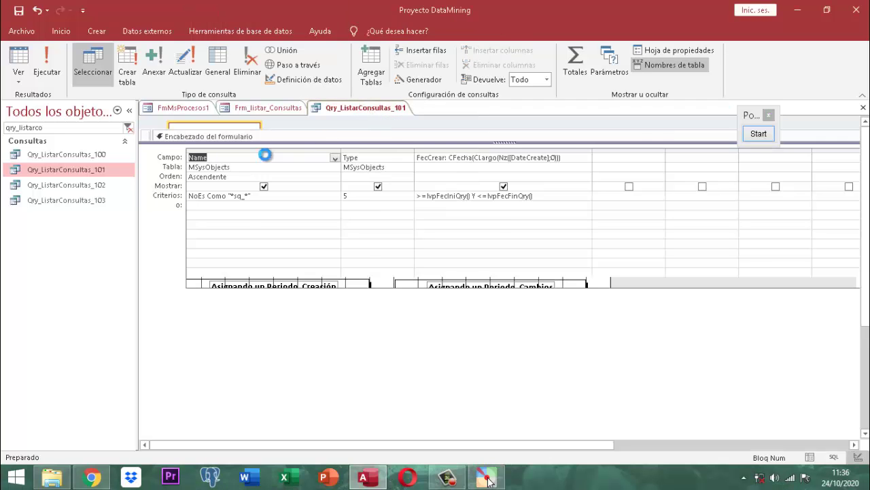
# Open Qry_ListarConsultas_102 in Design view and widen its Name and FecMod columns to fit their contents
pyautogui.click(102, 184)
pyautogui.rightClick(102, 185)
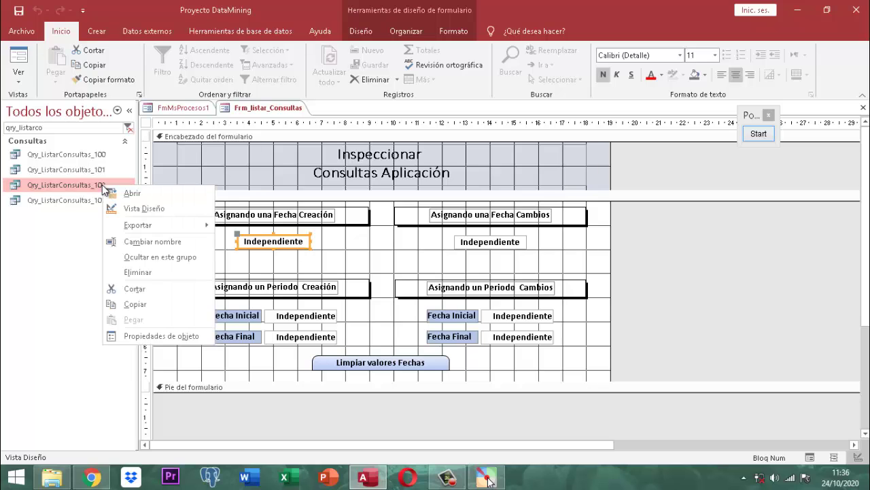
pyautogui.click(156, 211)
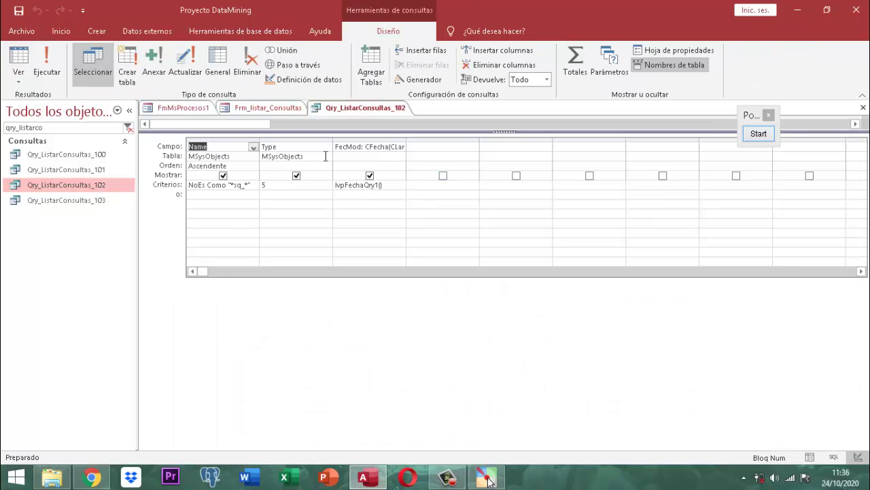
pyautogui.moveTo(260, 140); pyautogui.dragTo(312, 140)
pyautogui.moveTo(457, 140); pyautogui.dragTo(575, 142)
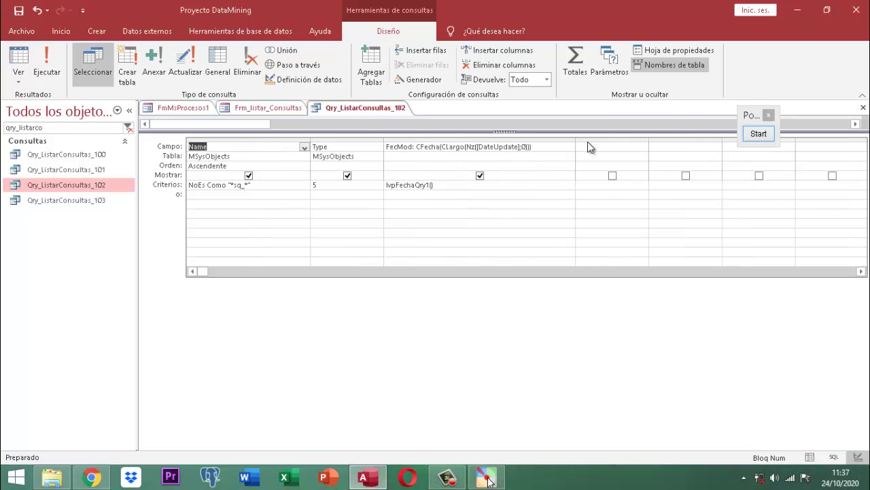
# Examine the Name, Type and FecMod fields and criteria of Qry_ListarConsultas_102 magnified in Pointofix, then close the query
pyautogui.click(758, 133)
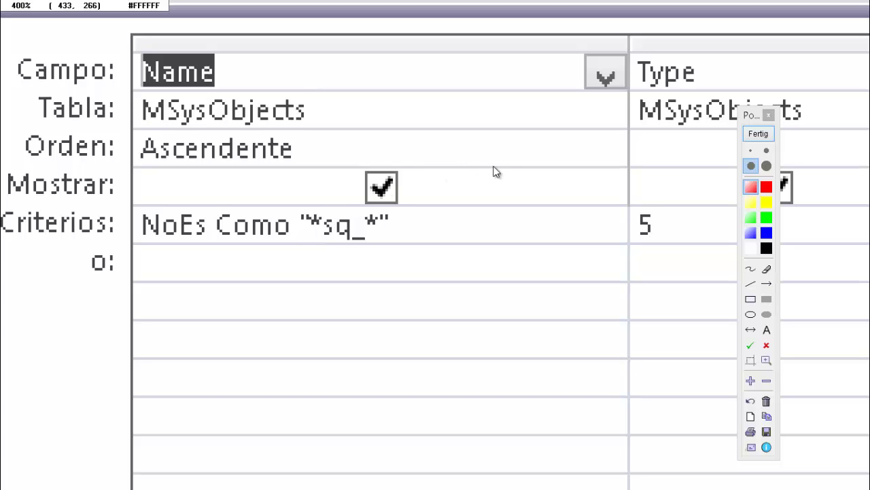
pyautogui.moveTo(472, 175); pyautogui.dragTo(76, 215)
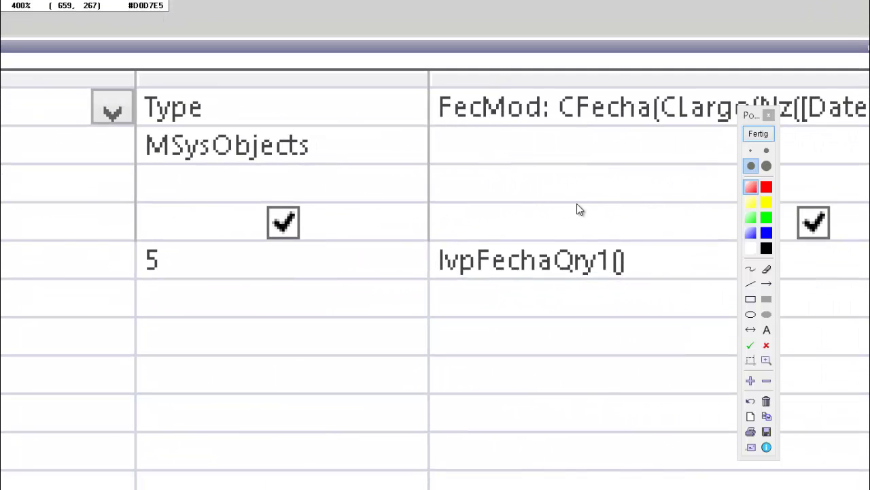
pyautogui.moveTo(564, 188); pyautogui.dragTo(166, 196)
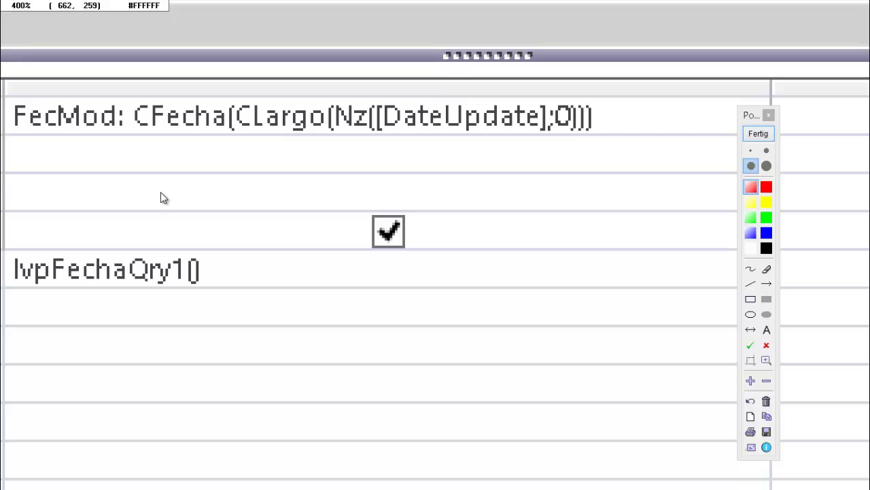
pyautogui.moveTo(214, 165); pyautogui.dragTo(250, 166)
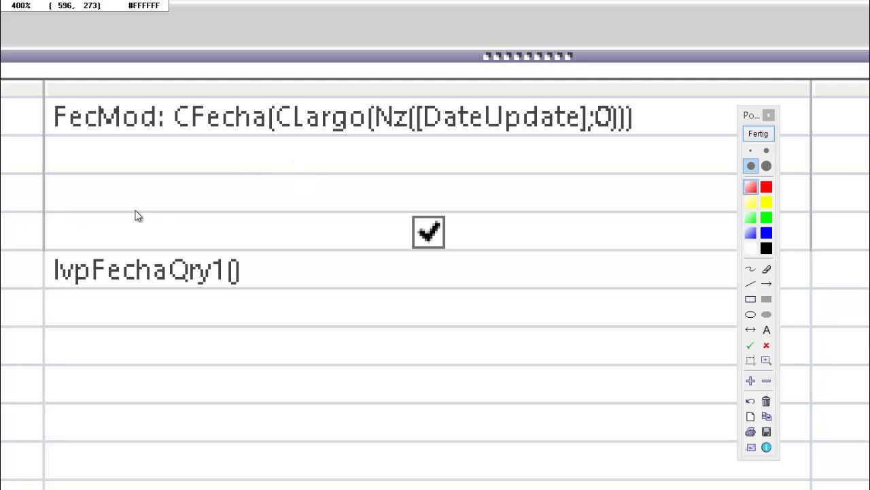
pyautogui.click(756, 134)
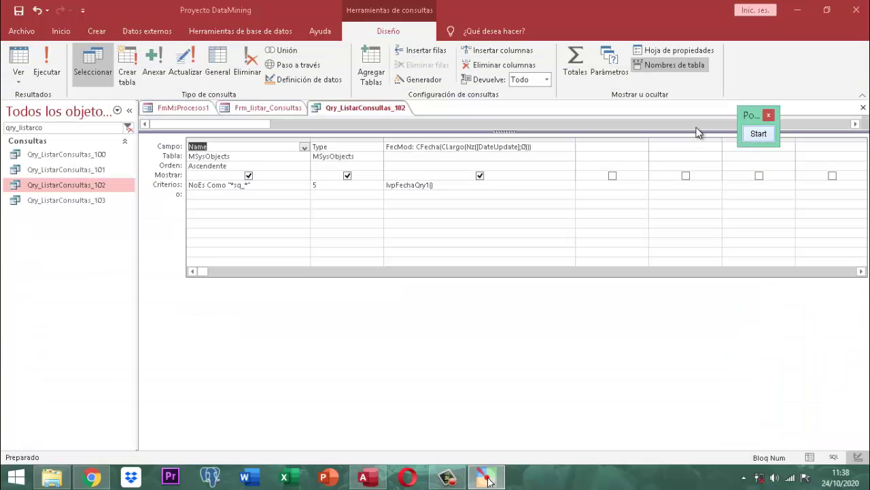
pyautogui.rightClick(372, 108)
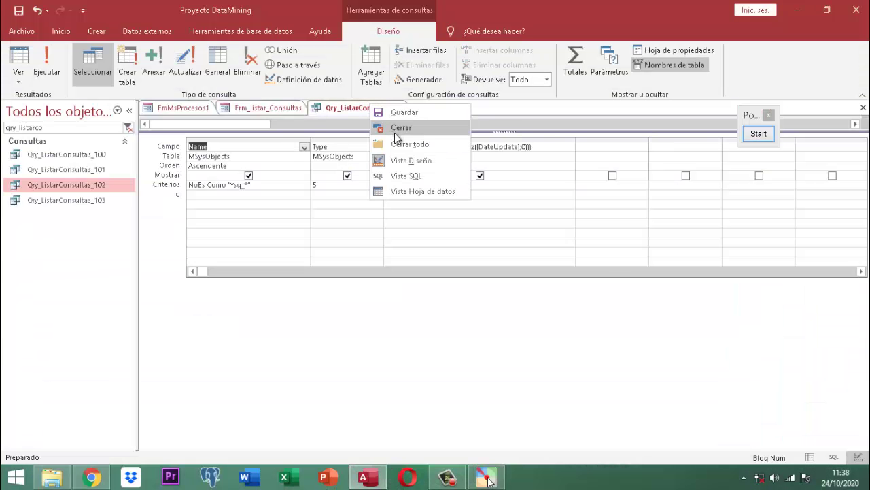
pyautogui.click(399, 127)
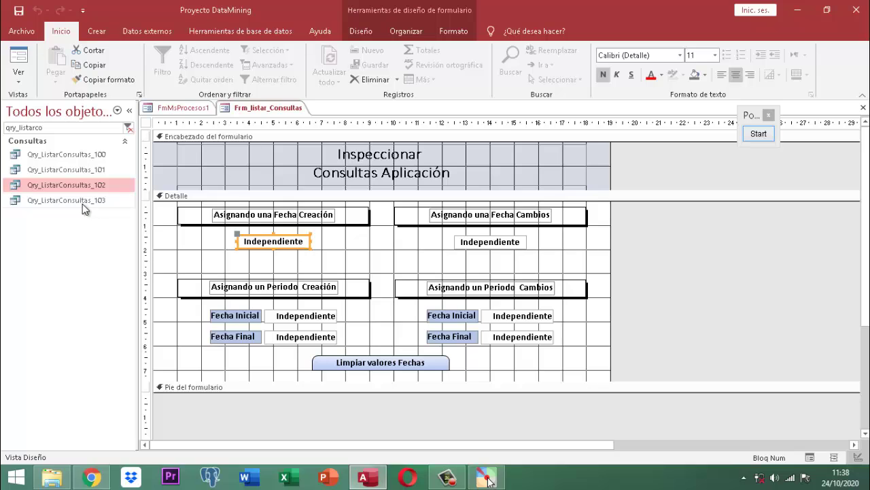
# Open Qry_ListarConsultas_103 in Design view and widen its Name and FecMod columns to fit their contents
pyautogui.click(83, 203)
pyautogui.rightClick(82, 204)
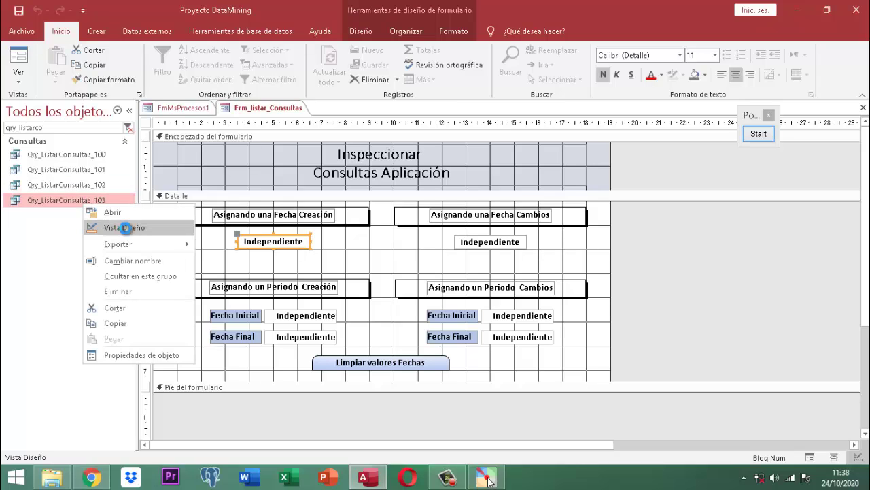
pyautogui.click(123, 227)
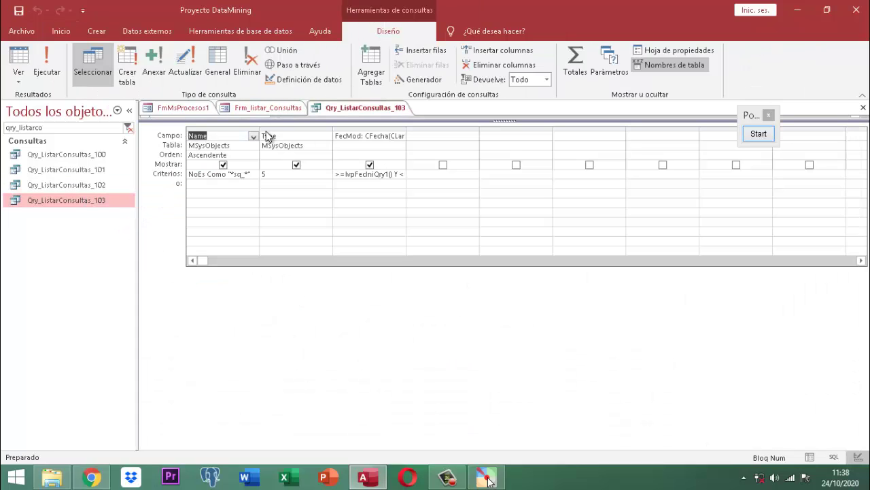
pyautogui.moveTo(258, 128); pyautogui.dragTo(287, 128)
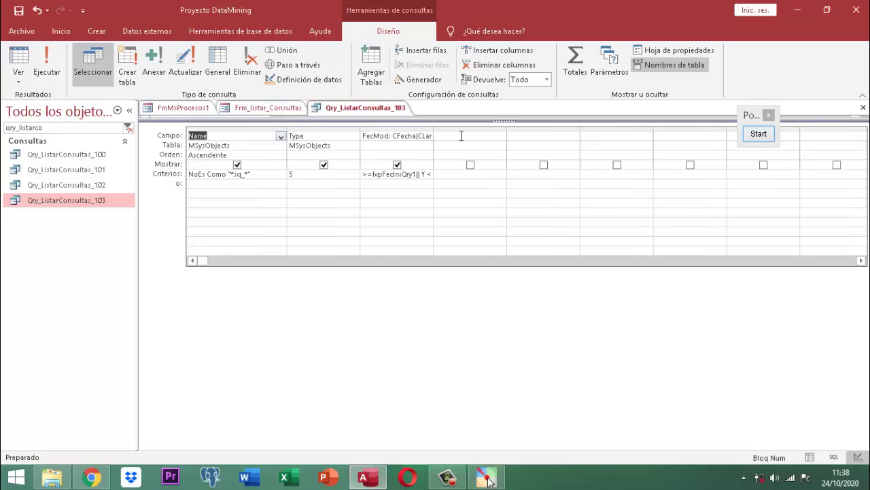
pyautogui.moveTo(434, 128); pyautogui.dragTo(542, 141)
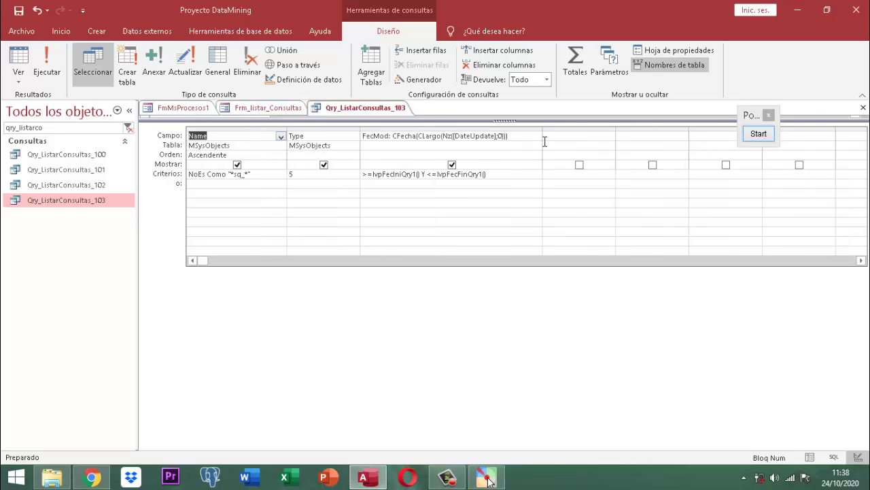
# Examine the Name, Type and FecMod fields and criteria of Qry_ListarConsultas_103 magnified in Pointofix, then close the query
pyautogui.click(758, 134)
pyautogui.moveTo(485, 139); pyautogui.dragTo(644, 208)
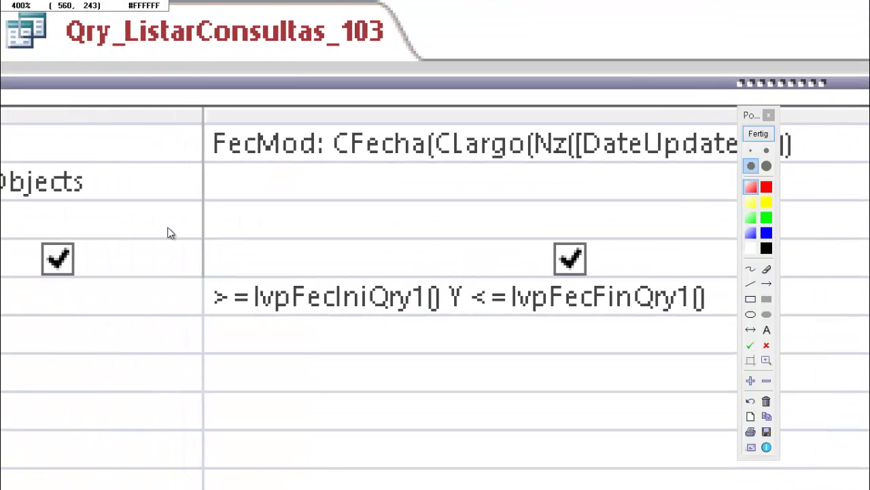
pyautogui.moveTo(170, 232); pyautogui.dragTo(537, 230)
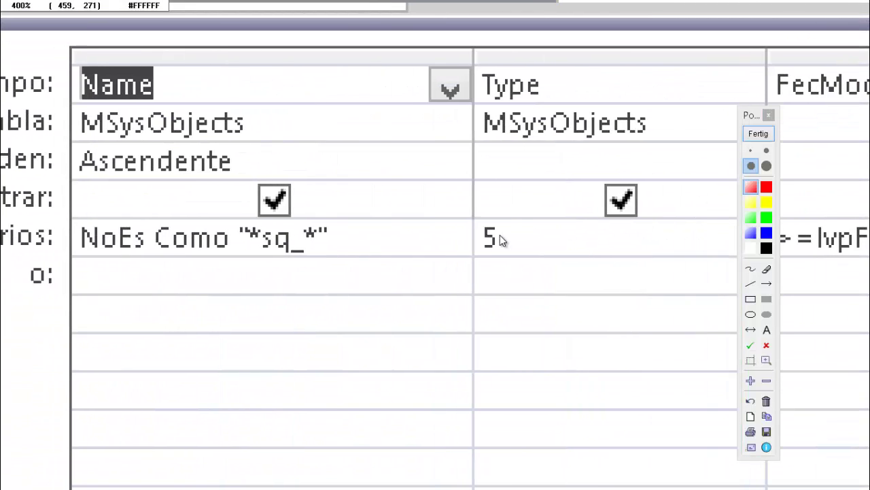
pyautogui.moveTo(591, 245); pyautogui.dragTo(35, 266)
pyautogui.moveTo(288, 160); pyautogui.dragTo(98, 201)
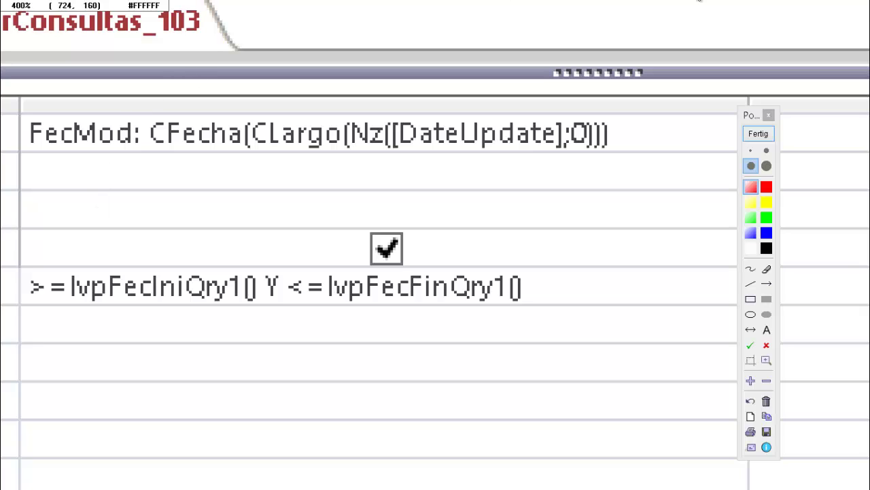
pyautogui.click(758, 133)
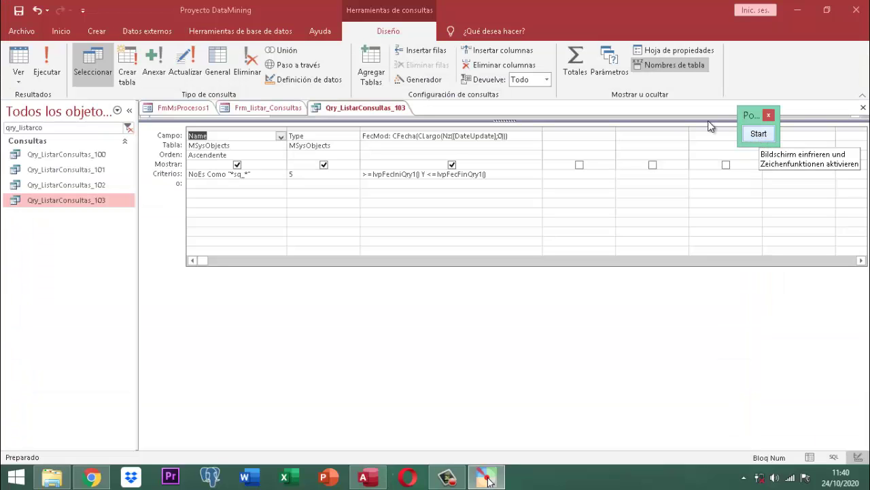
pyautogui.rightClick(354, 107)
pyautogui.click(383, 130)
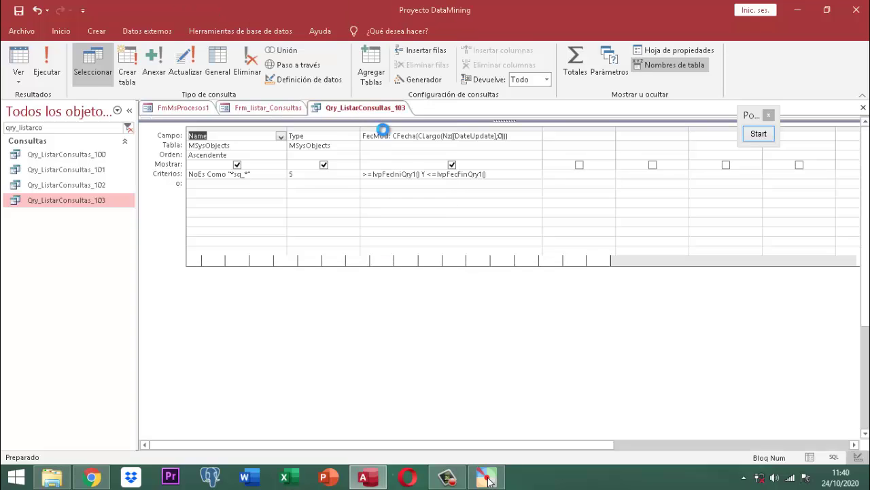
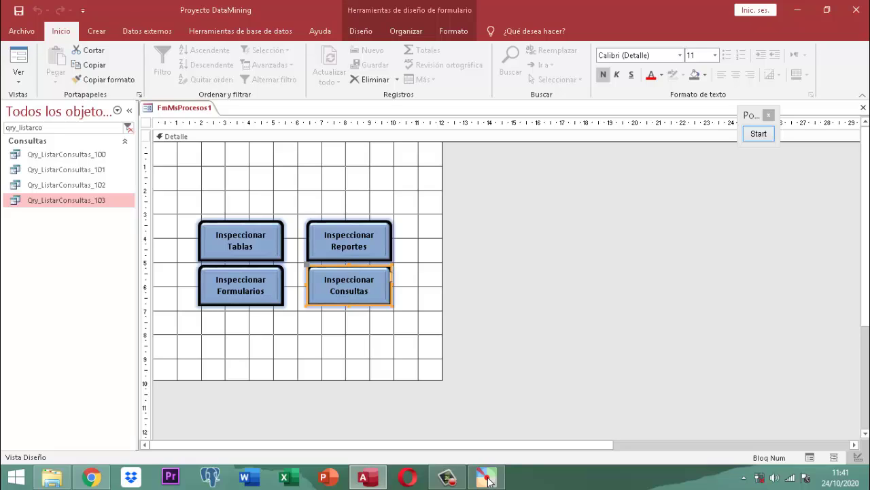
# Close the FmMsProcesos1 form saving its design changes, and exit Pointofix
pyautogui.rightClick(197, 108)
pyautogui.click(220, 130)
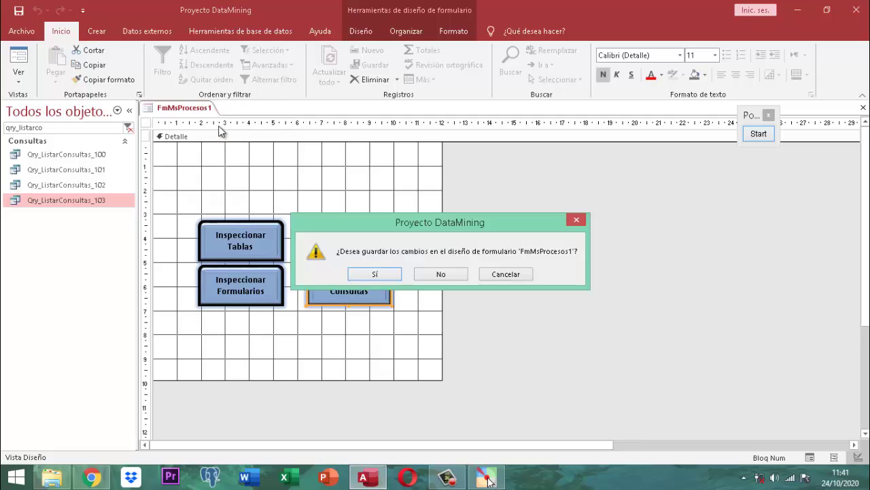
pyautogui.click(375, 273)
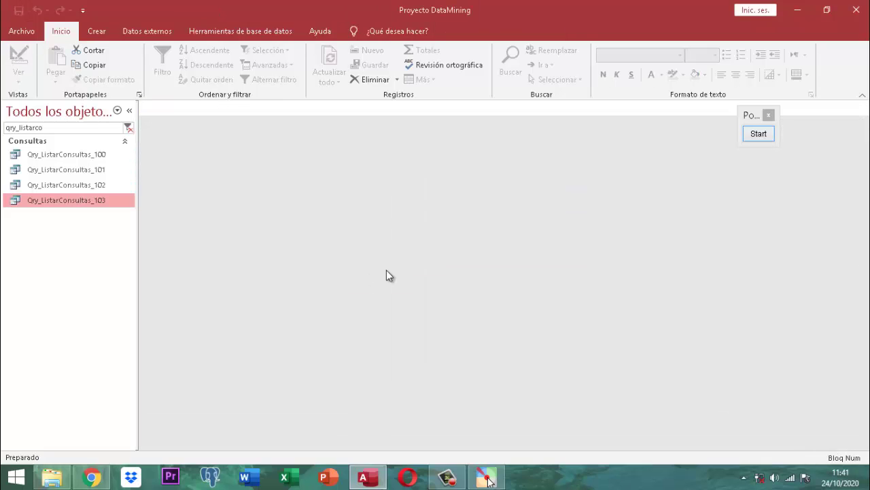
pyautogui.click(768, 115)
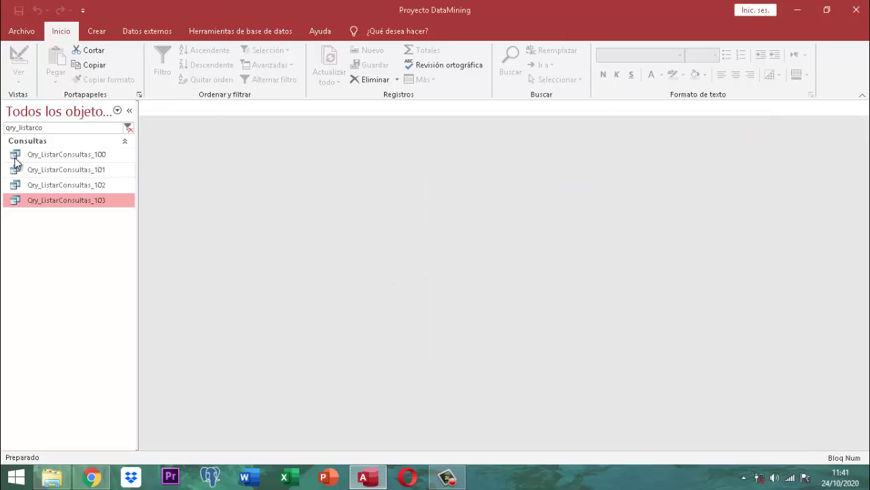
# Filter the database objects by "prin" and open the FmPanelPrincipal form
pyautogui.click(65, 127)
pyautogui.moveTo(64, 127); pyautogui.dragTo(3, 131)
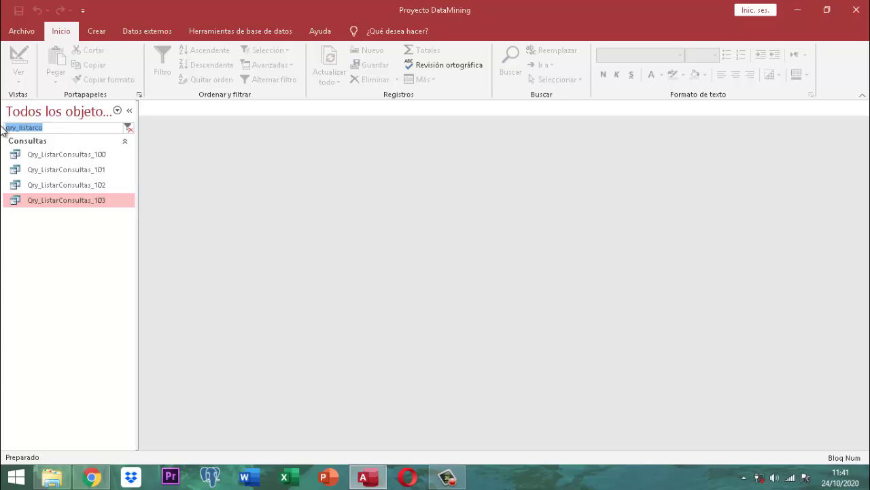
pyautogui.write('prin')
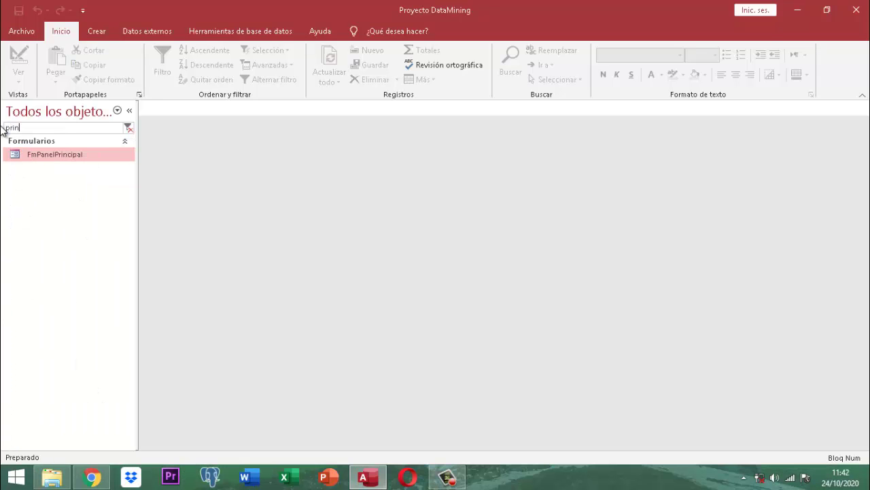
pyautogui.press('Return')
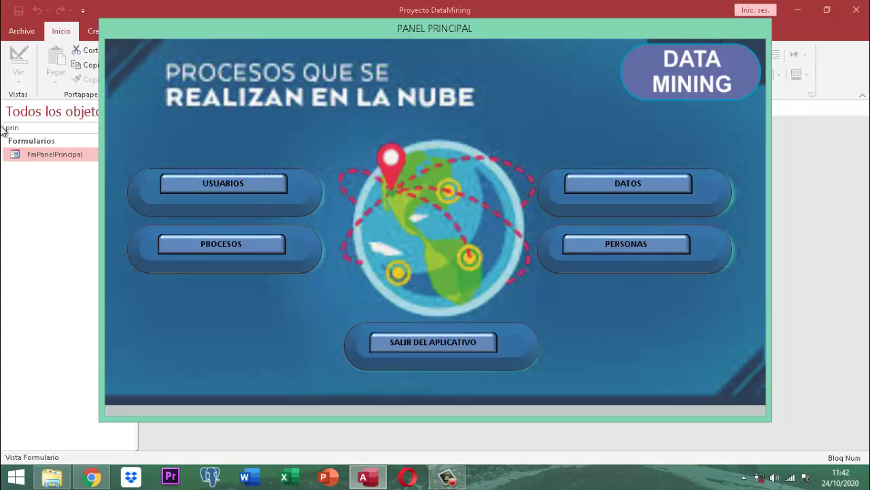
# From the main panel's Procesos section, open Inspeccionar Consultas under Otros Procesos
pyautogui.click(246, 243)
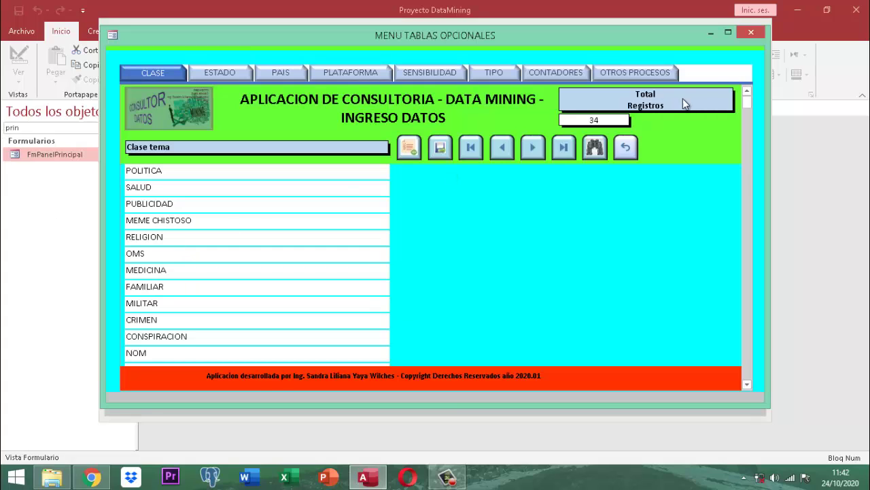
pyautogui.click(658, 75)
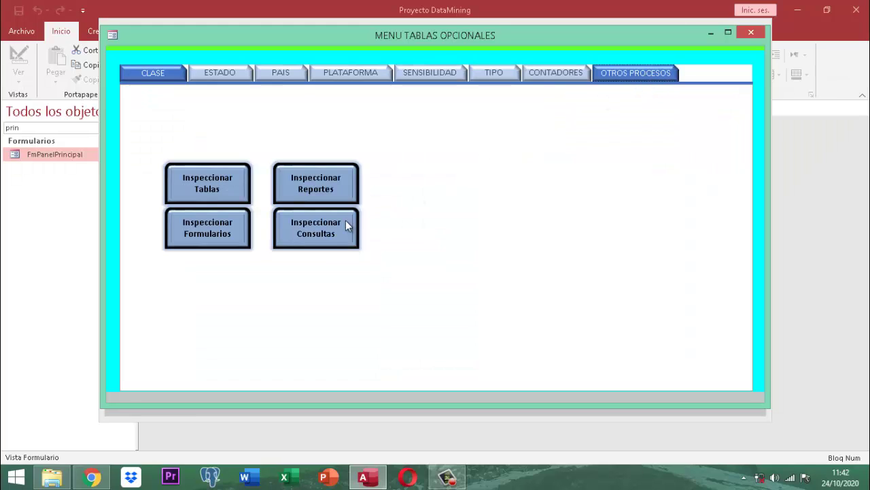
pyautogui.click(321, 235)
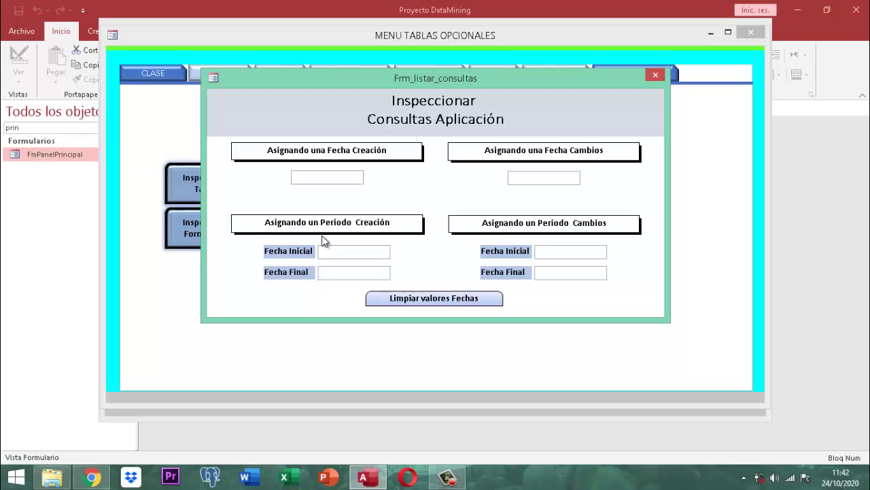
# List the queries created on 21/10/2020, then close the list and clear the date values
pyautogui.write('21102020')
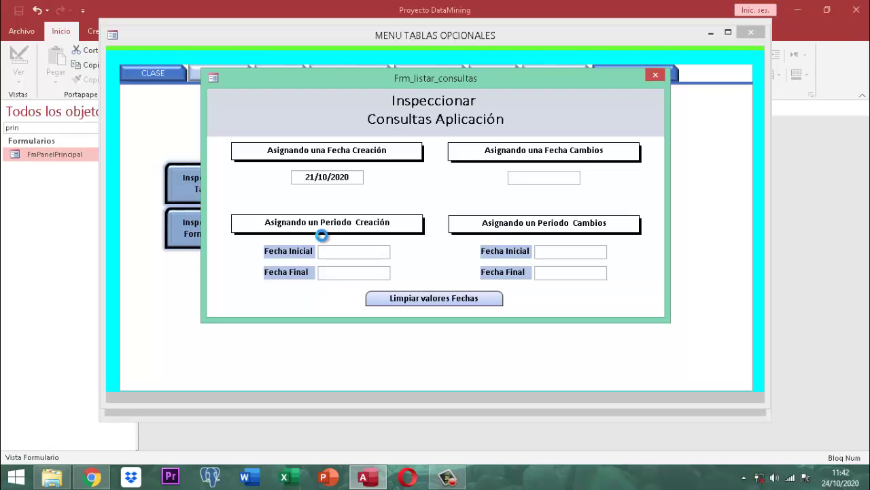
pyautogui.press('Return')
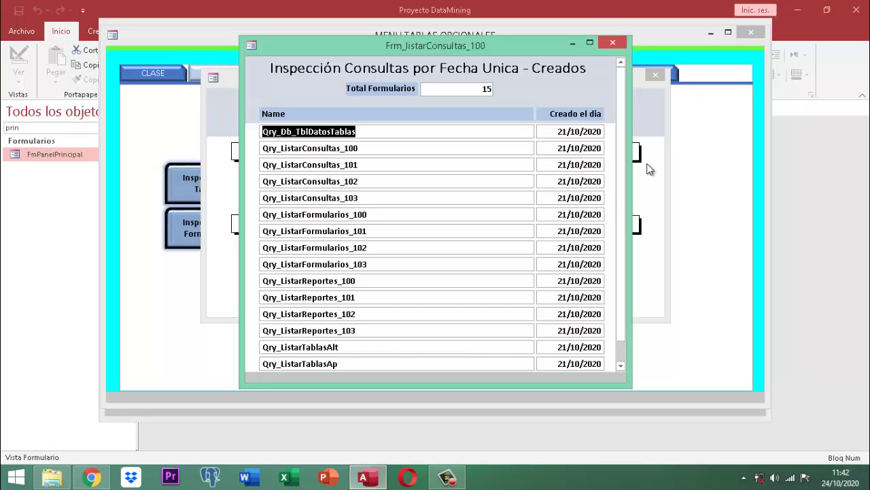
pyautogui.click(612, 41)
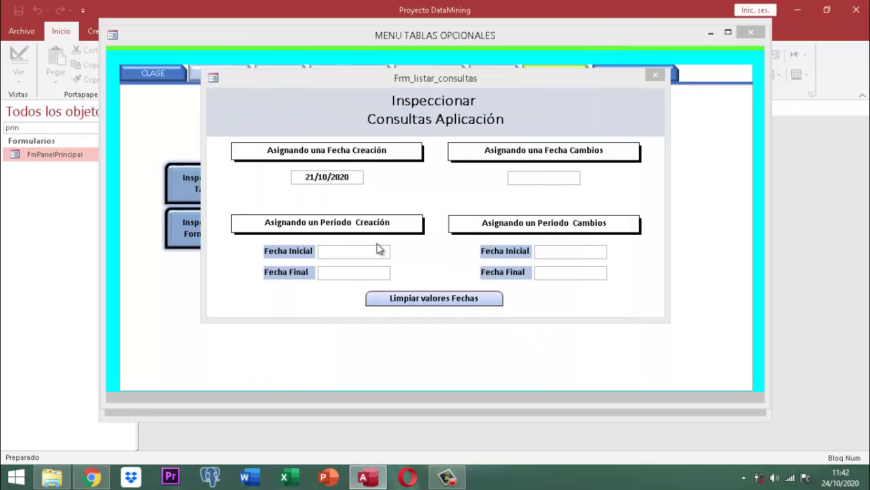
pyautogui.click(445, 300)
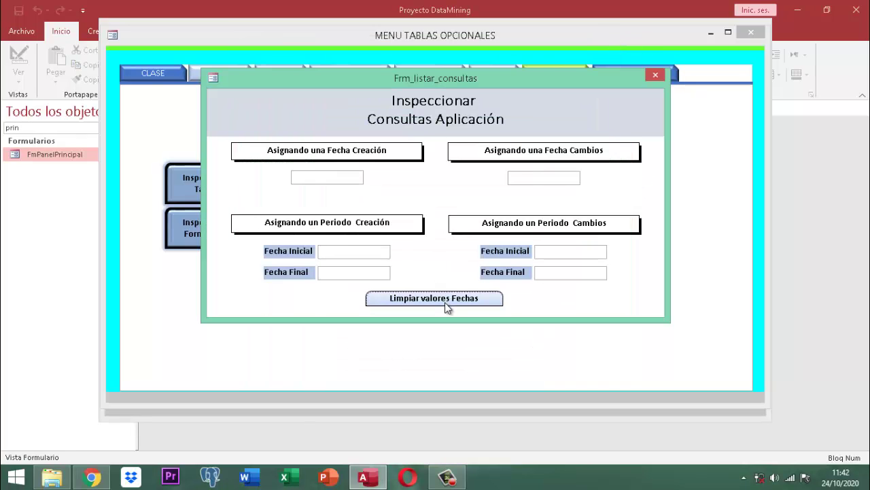
# List the queries created in the period 01/01/2020 to 24/10/2020, then close the list and clear the dates
pyautogui.click(336, 252)
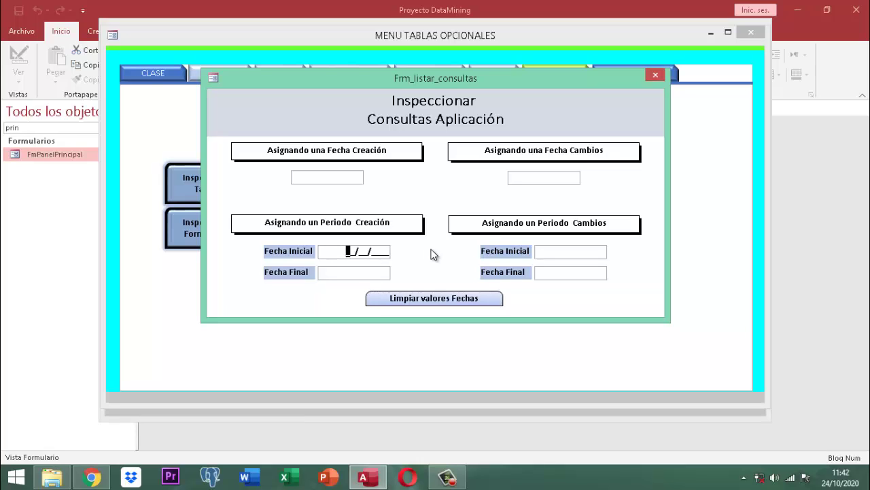
pyautogui.write('01/01/2020')
pyautogui.press('Tab')
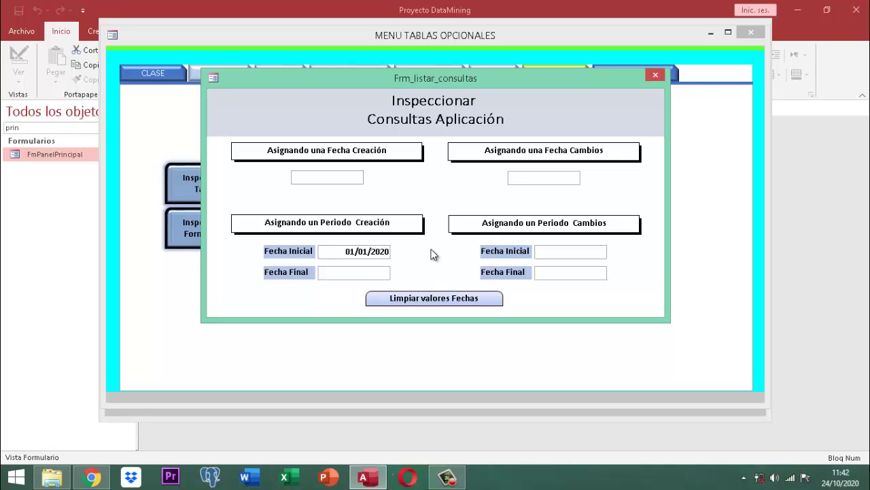
pyautogui.write('24102020')
pyautogui.press('Tab')
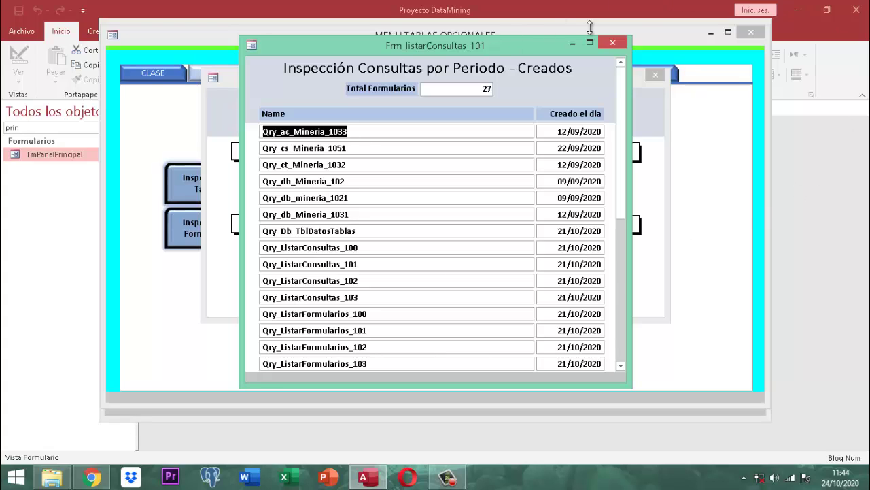
pyautogui.click(611, 42)
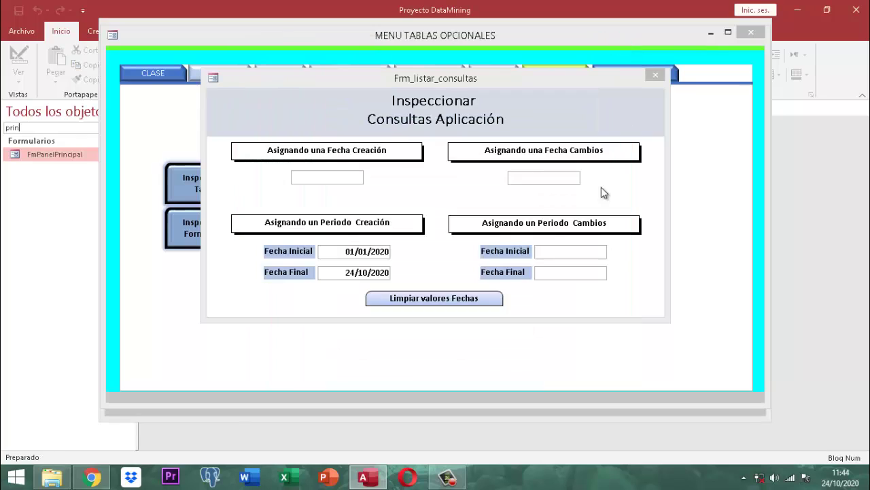
pyautogui.click(425, 299)
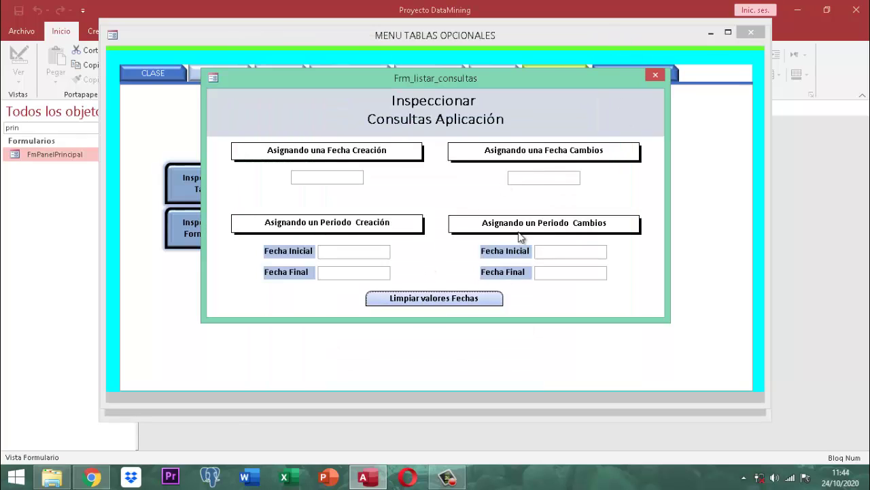
# List the queries changed on the single date 21/10/2020, then close the list and clear the date values
pyautogui.click(537, 177)
pyautogui.click(521, 178)
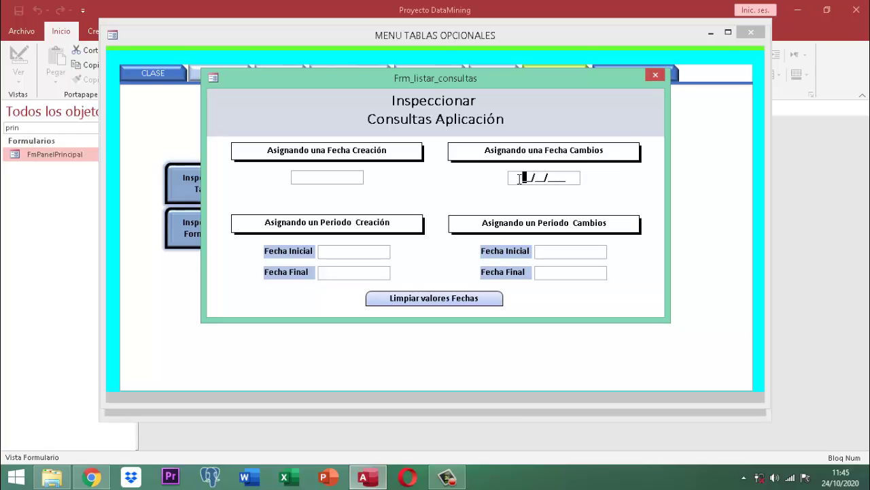
pyautogui.write('21102020')
pyautogui.click(519, 178)
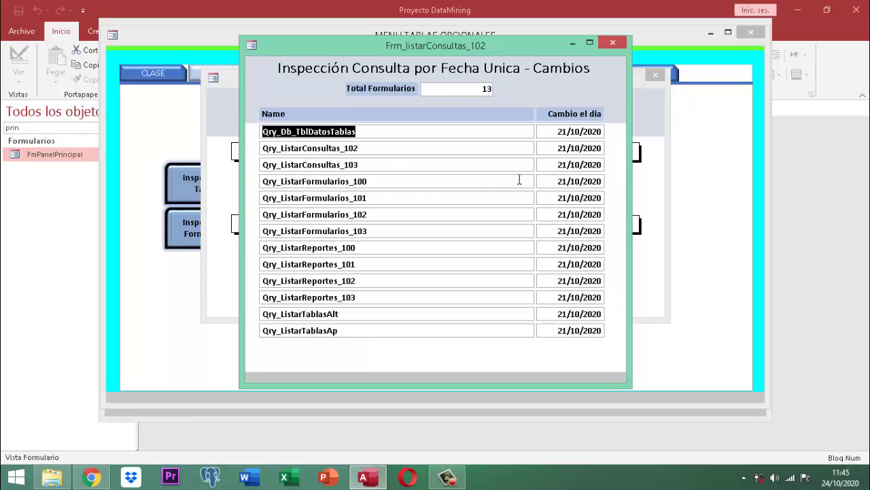
pyautogui.click(626, 41)
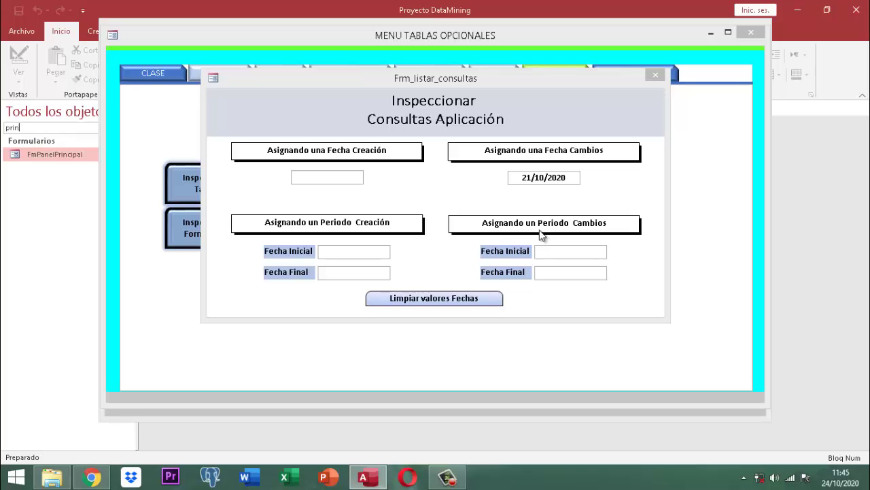
pyautogui.click(480, 299)
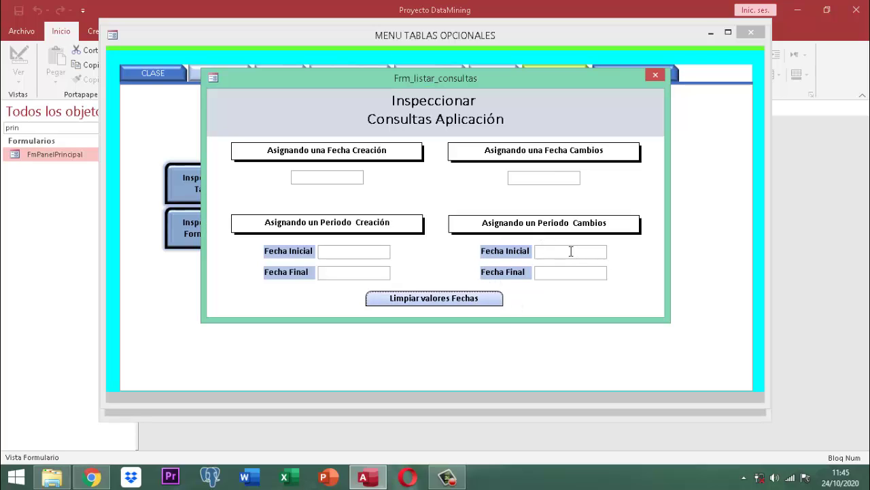
# List the queries changed in the period 01/01/2020 to 24/10/2020, then close the list
pyautogui.click(540, 253)
pyautogui.write('012')
pyautogui.press('BackSpace')
pyautogui.write('012020')
pyautogui.press('Tab')
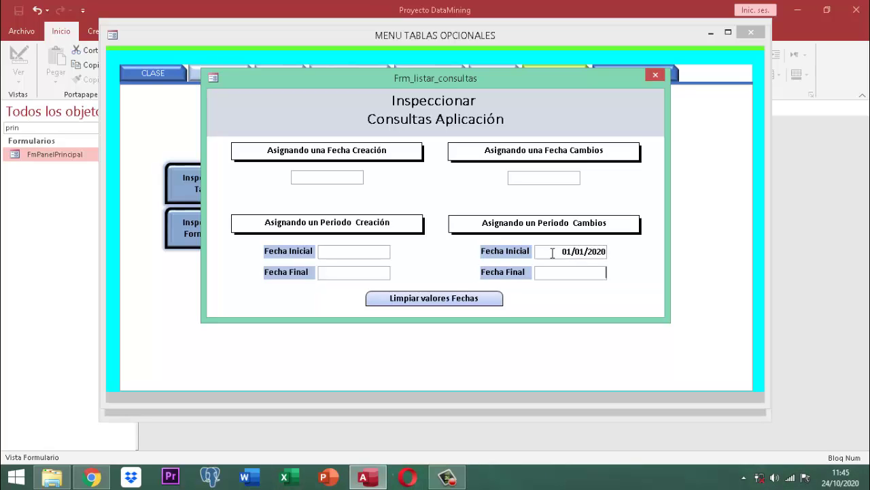
pyautogui.write('24/0')
pyautogui.press('BackSpace')
pyautogui.write('102020')
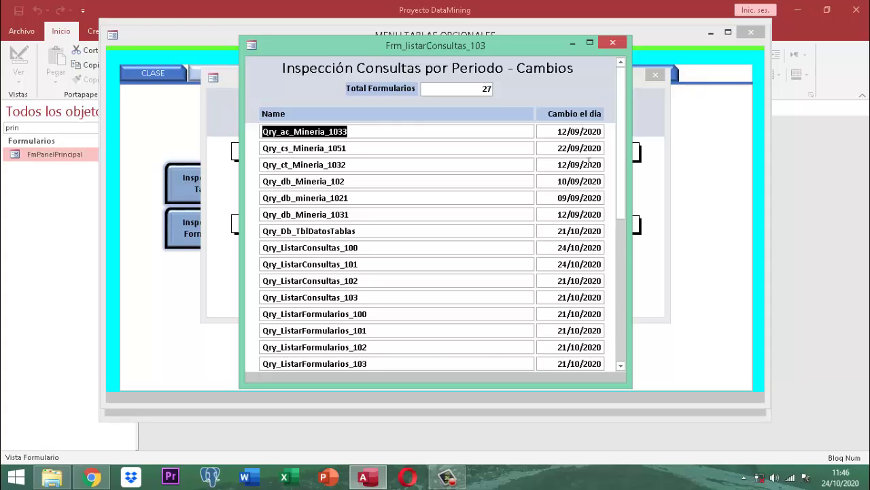
pyautogui.click(613, 43)
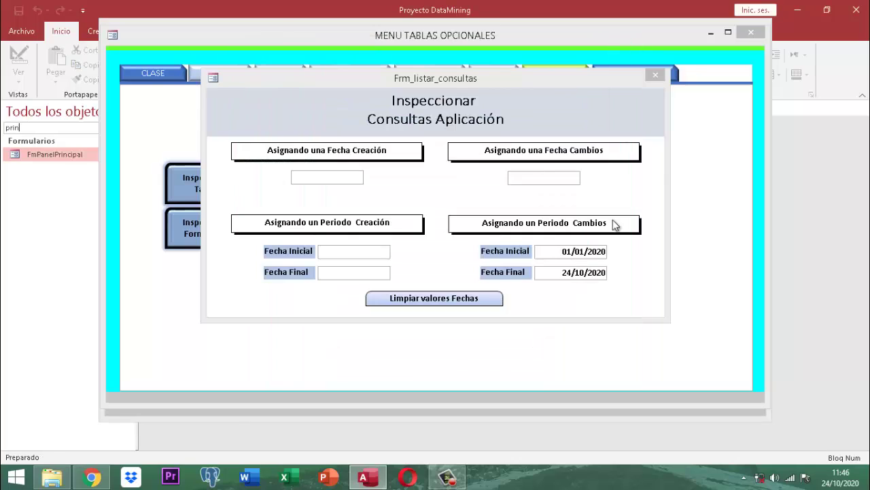
# Clear the dates, list the queries changed in the period 22/09/2020 to 24/10/2020, then close the list and clear the dates again
pyautogui.click(429, 300)
pyautogui.click(550, 252)
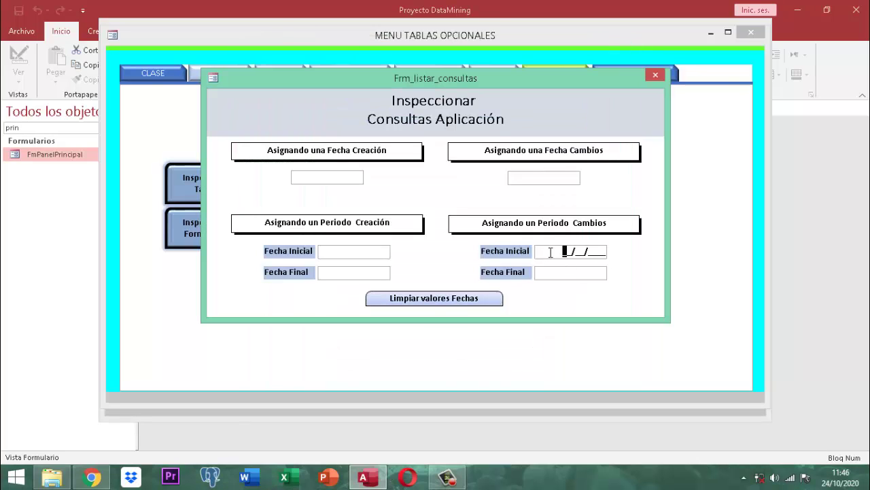
pyautogui.write('221')
pyautogui.press('BackSpace')
pyautogui.write('09/2020')
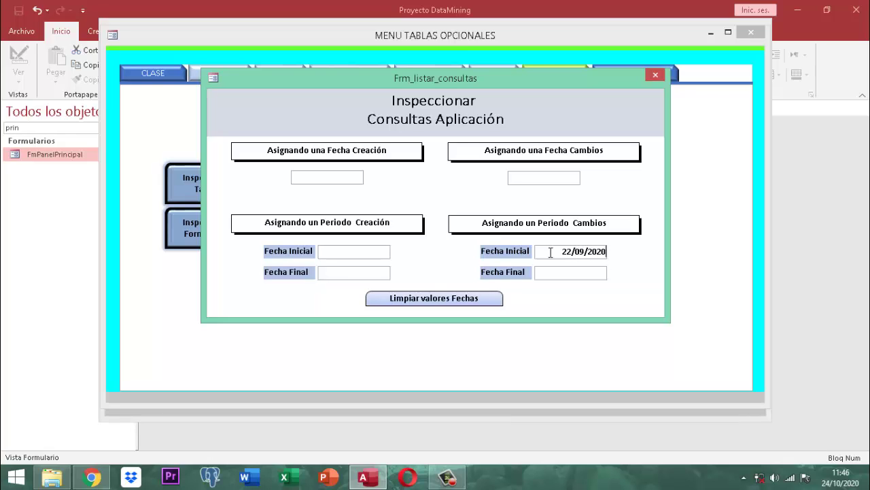
pyautogui.press('Tab')
pyautogui.write('24/10/2020')
pyautogui.press('Return')
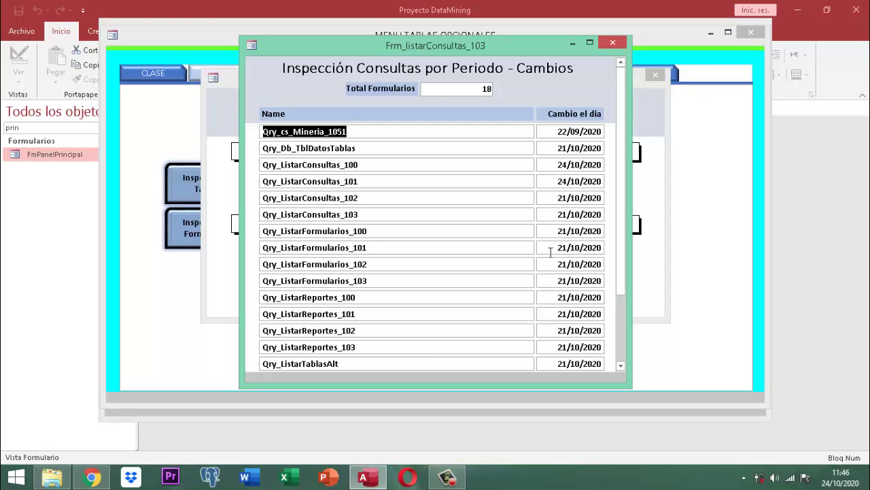
pyautogui.click(612, 43)
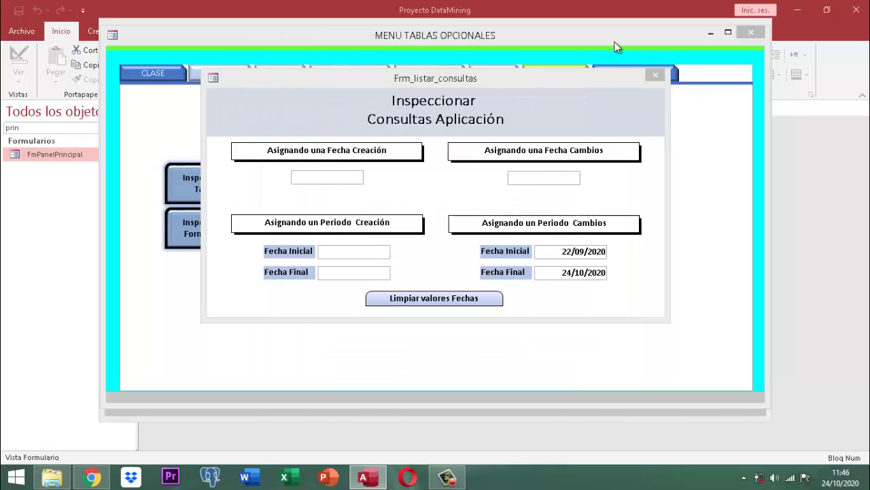
pyautogui.click(454, 299)
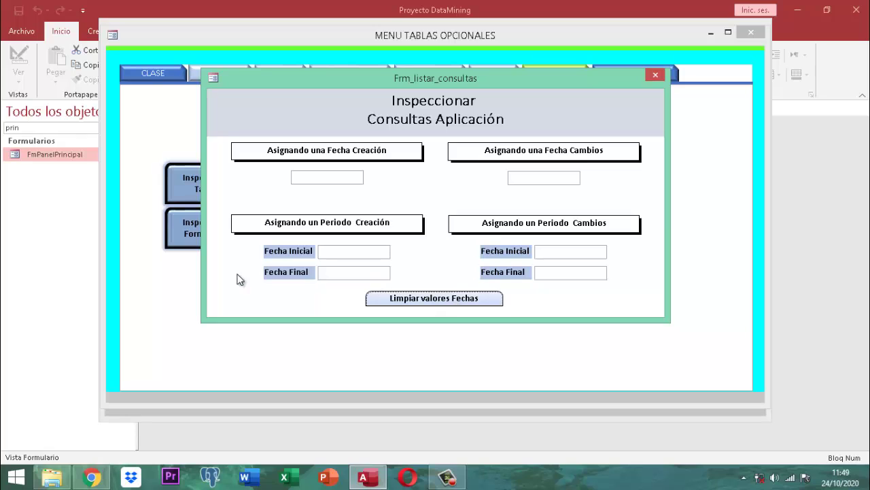
# Close the query inspection form and the optional tables menu, then exit the application from the main panel
pyautogui.click(654, 75)
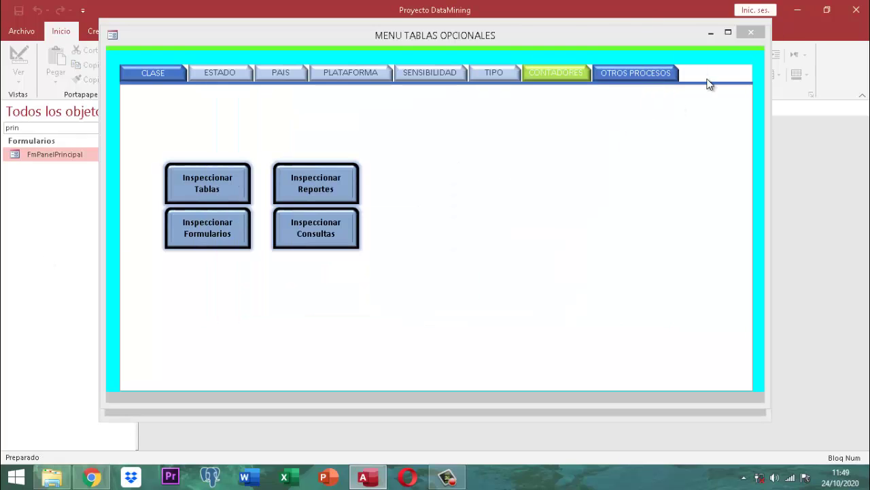
pyautogui.click(753, 32)
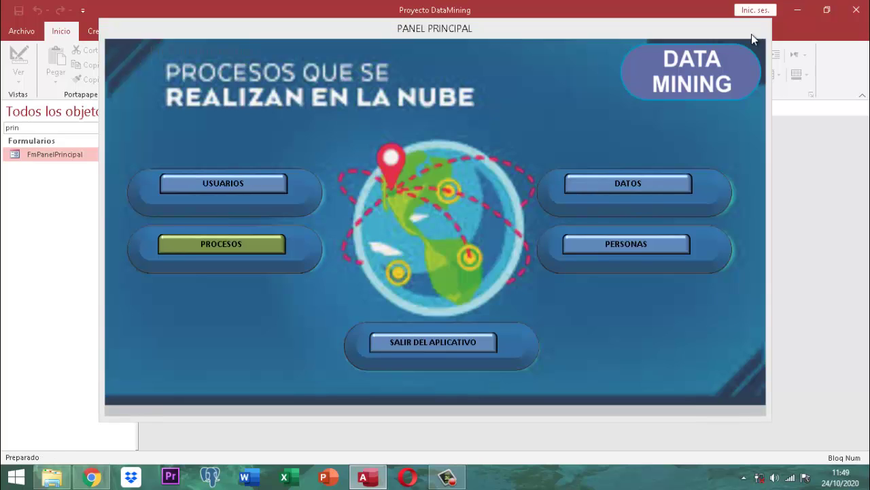
pyautogui.click(449, 336)
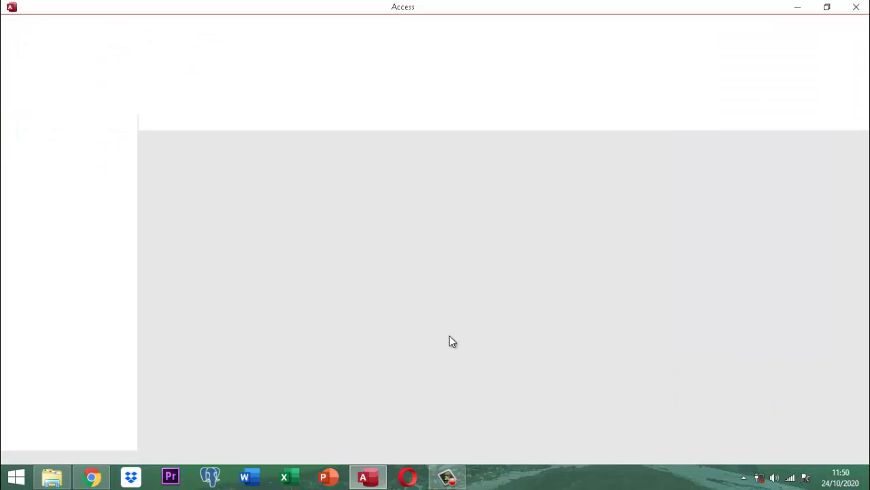